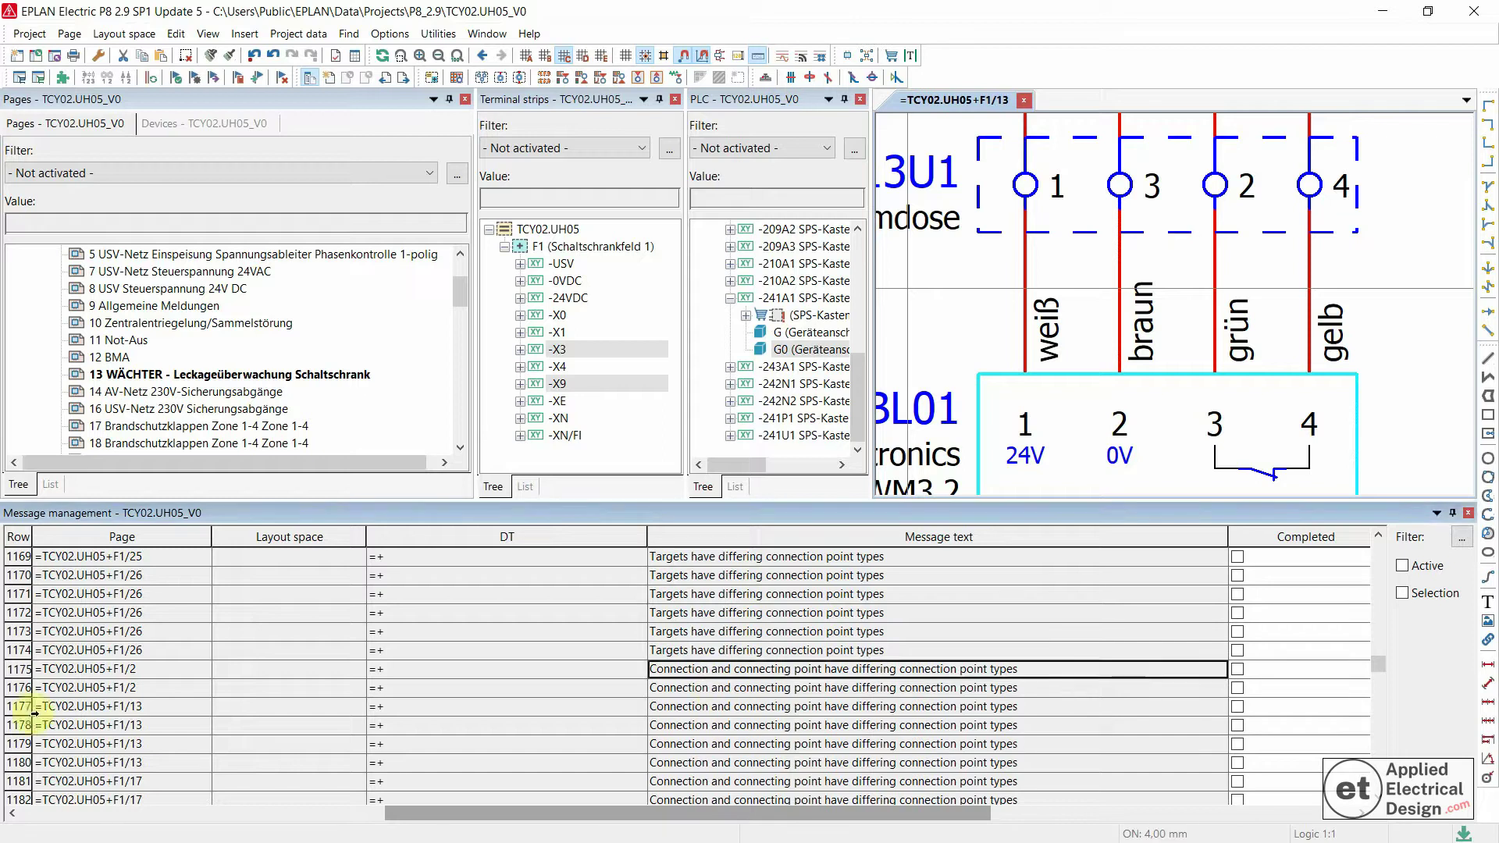
Select message 1175 and inspect terminal 1 and its weiß wire on the schematic
left_click(17, 669)
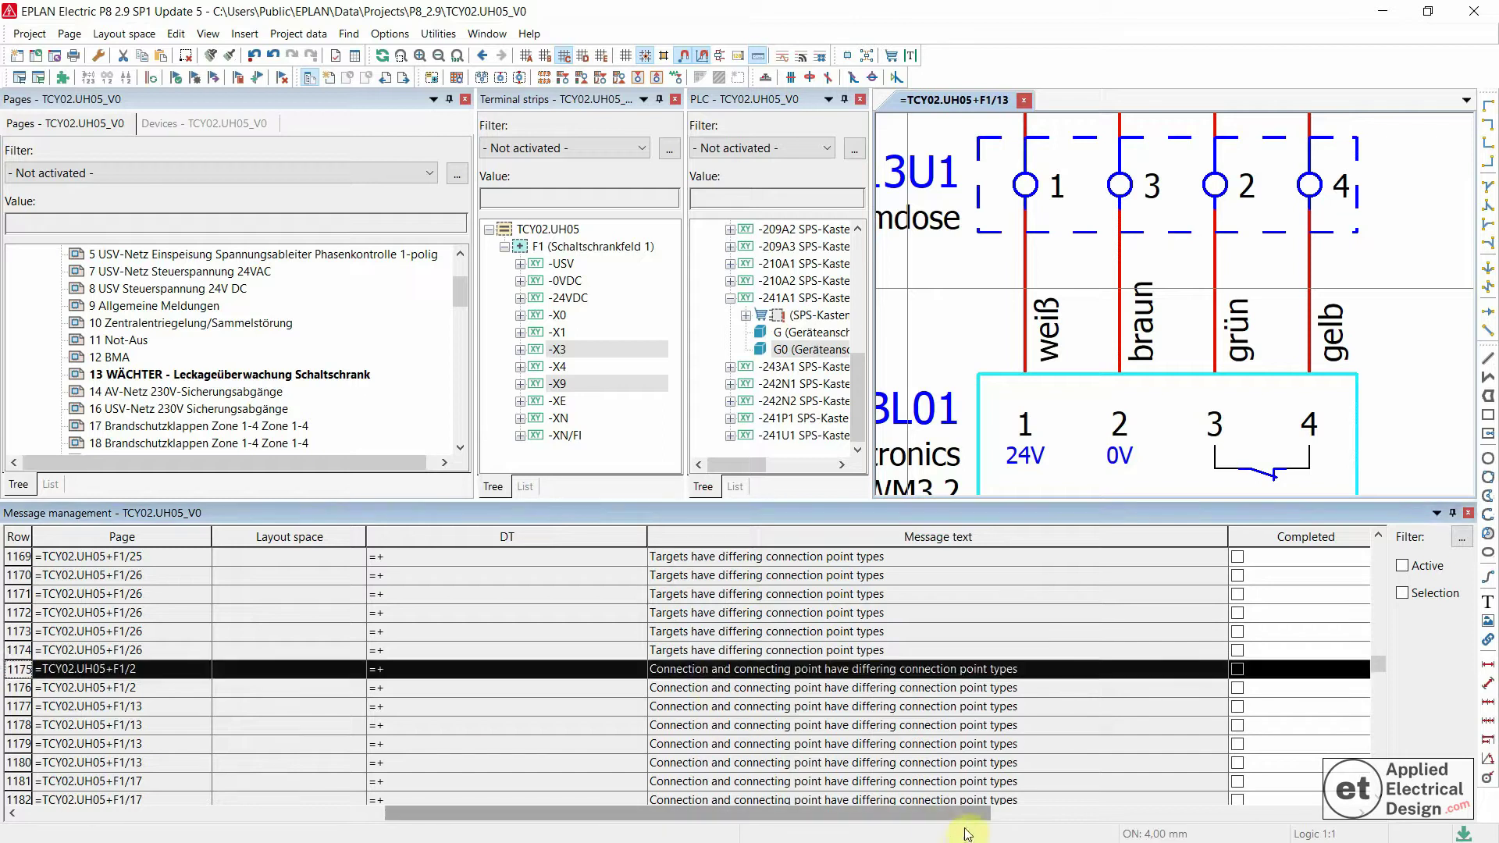
left_click_drag(917, 816, 796, 817)
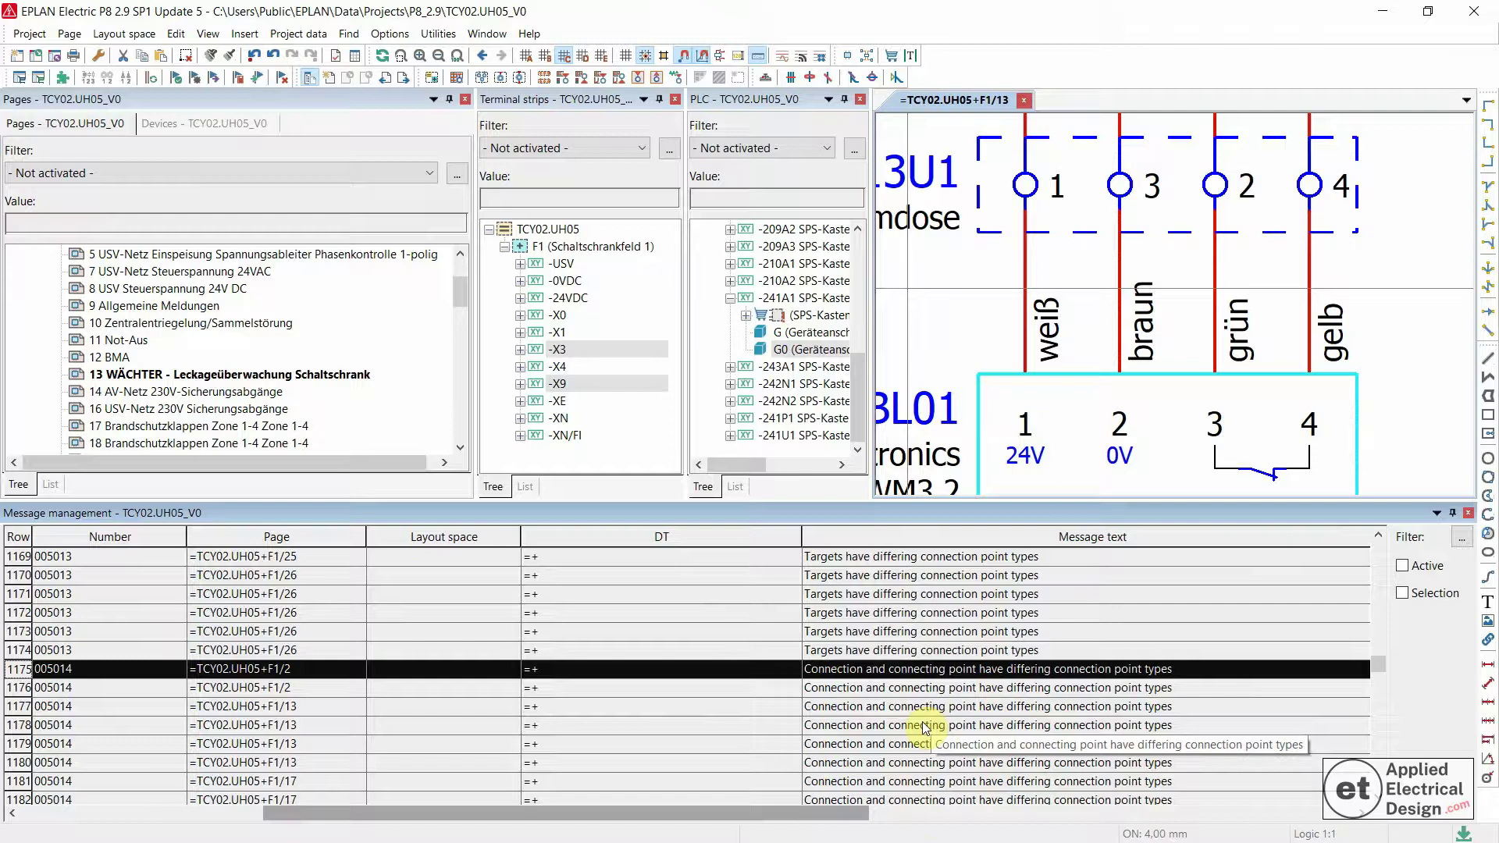
left_click(982, 332)
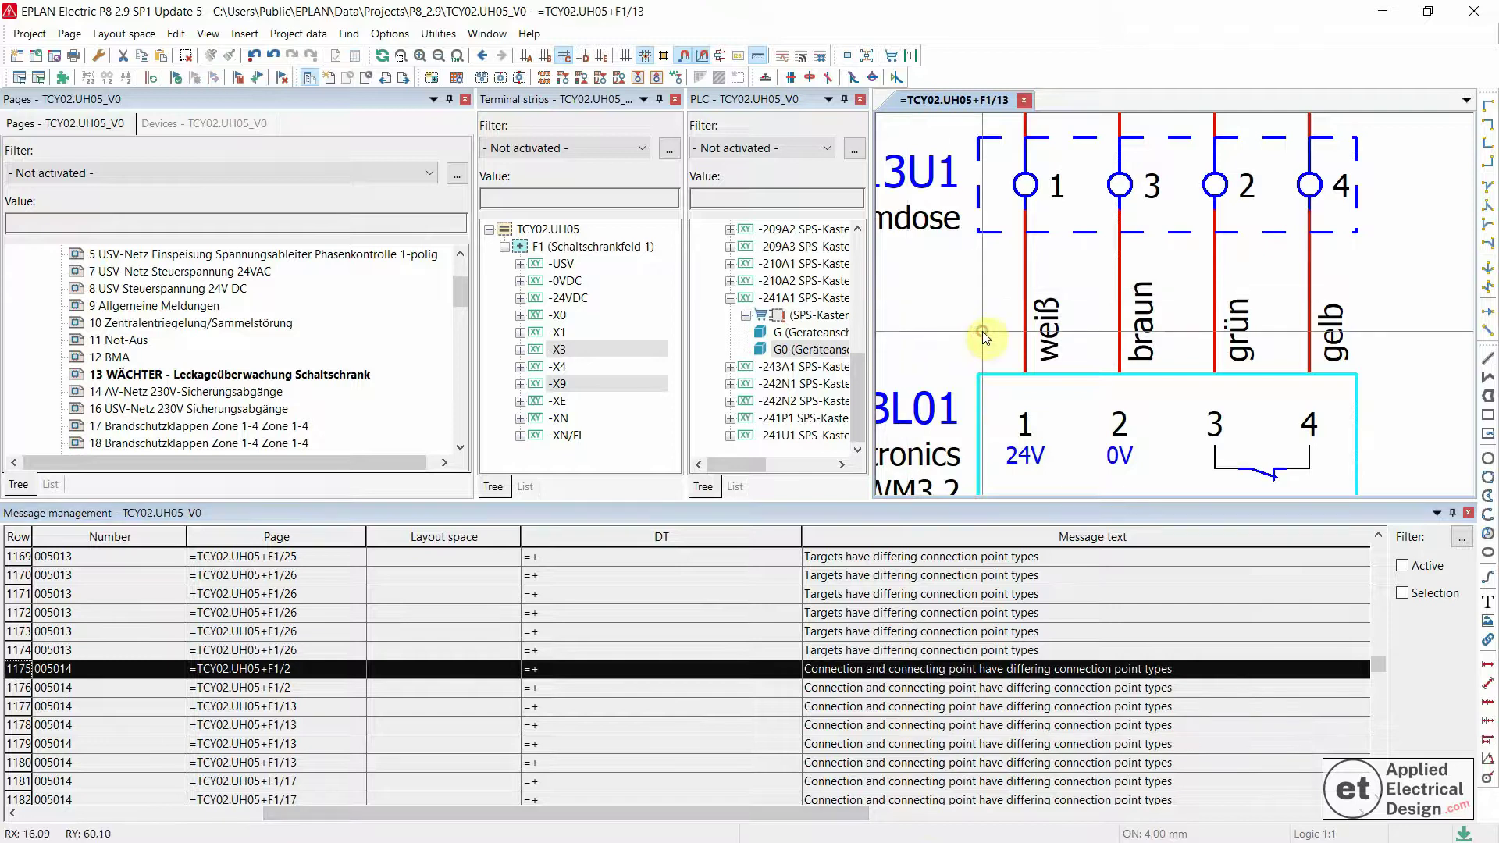
left_click(886, 595)
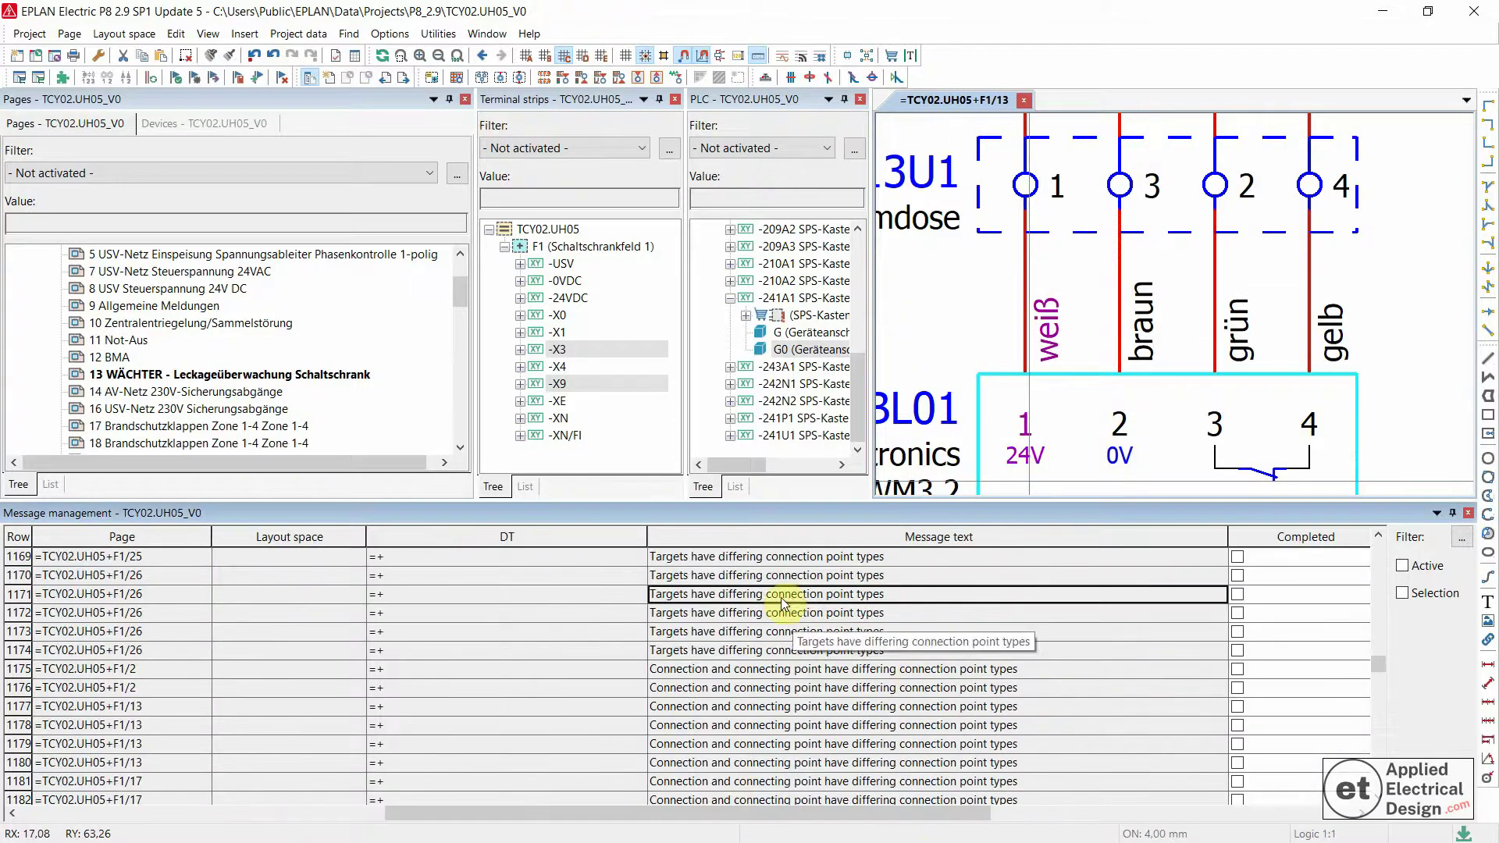
mouse_move(722, 615)
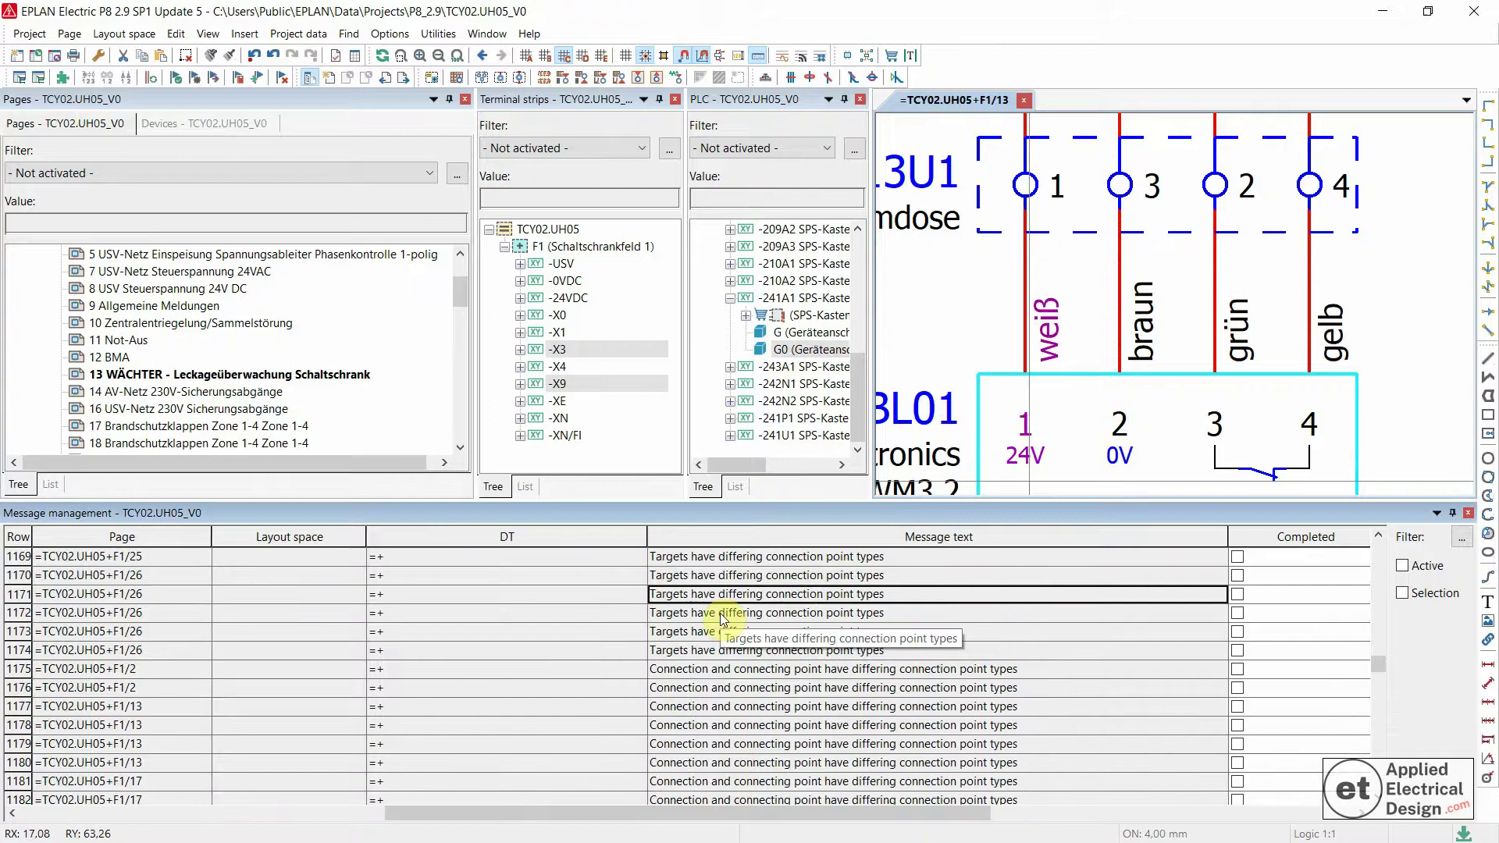
left_click(990, 324)
scroll(1124, 491, "down", 2)
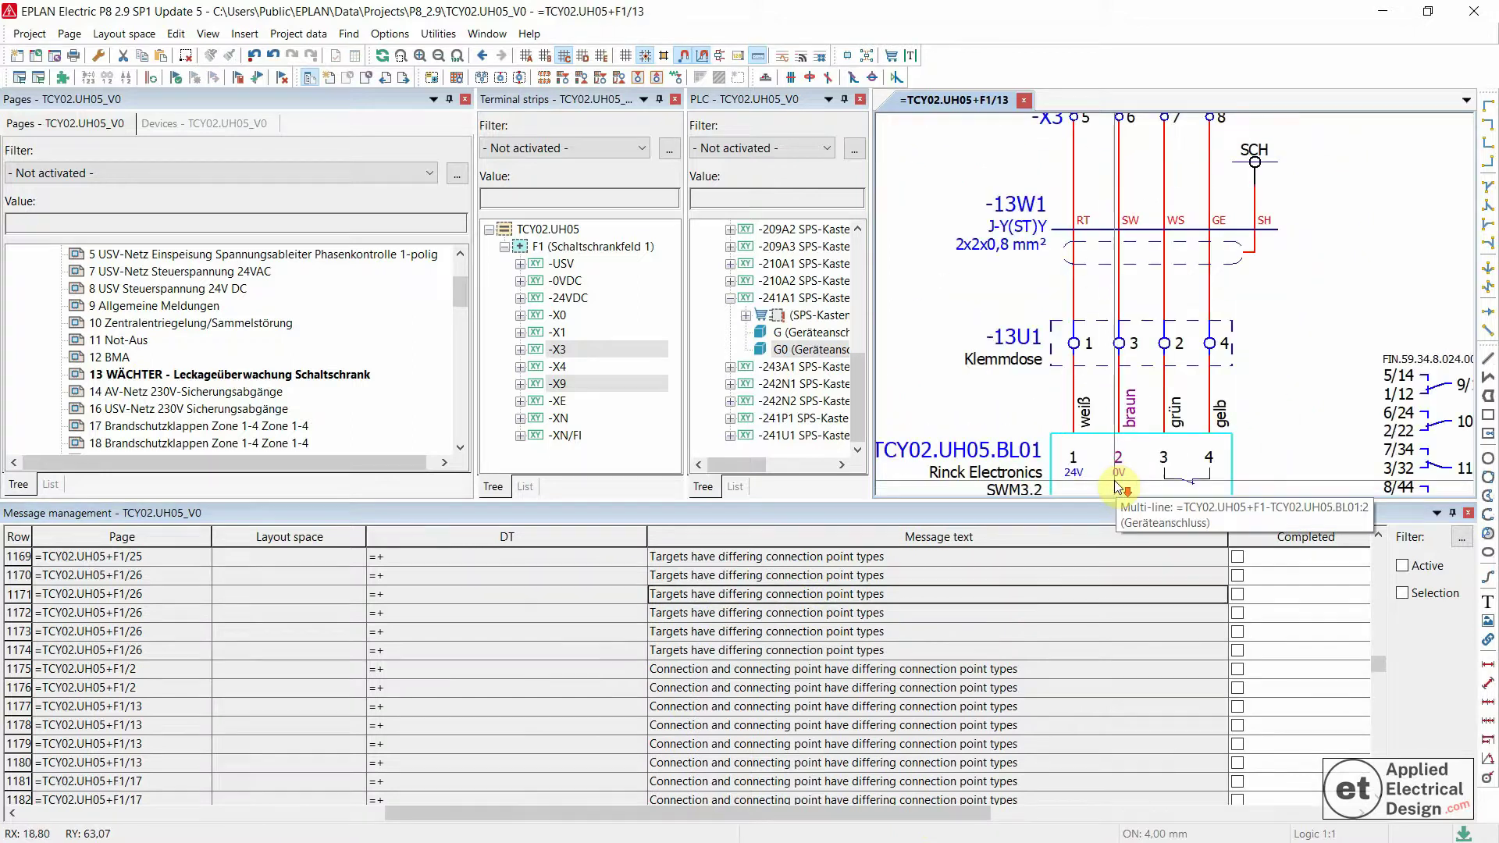
scroll(1176, 308, "up", 2)
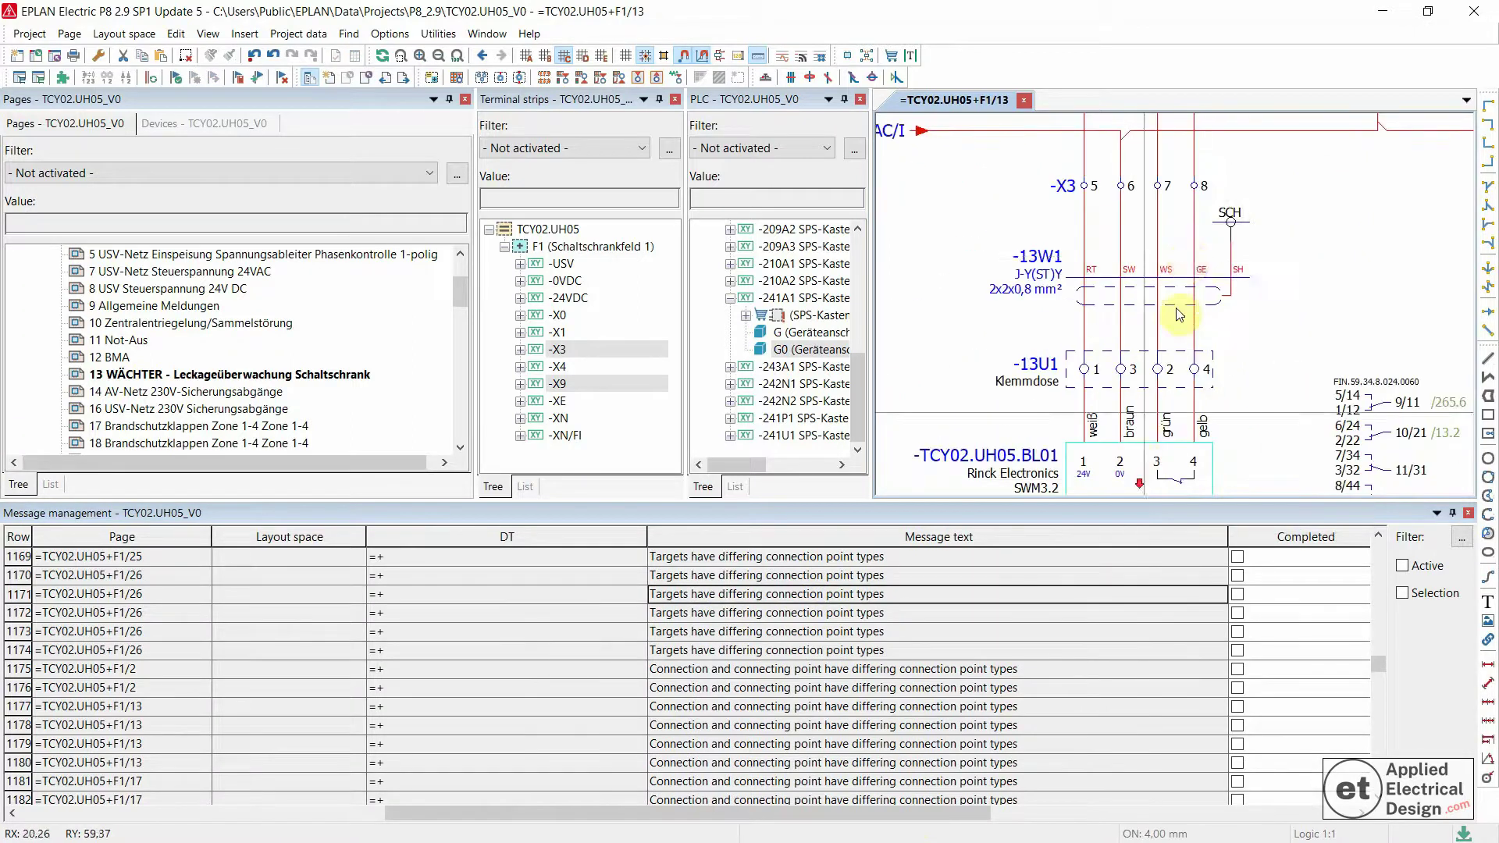
Jump to where message 1177 occurs and select terminal X3:5
left_click(753, 632)
double_click(783, 706)
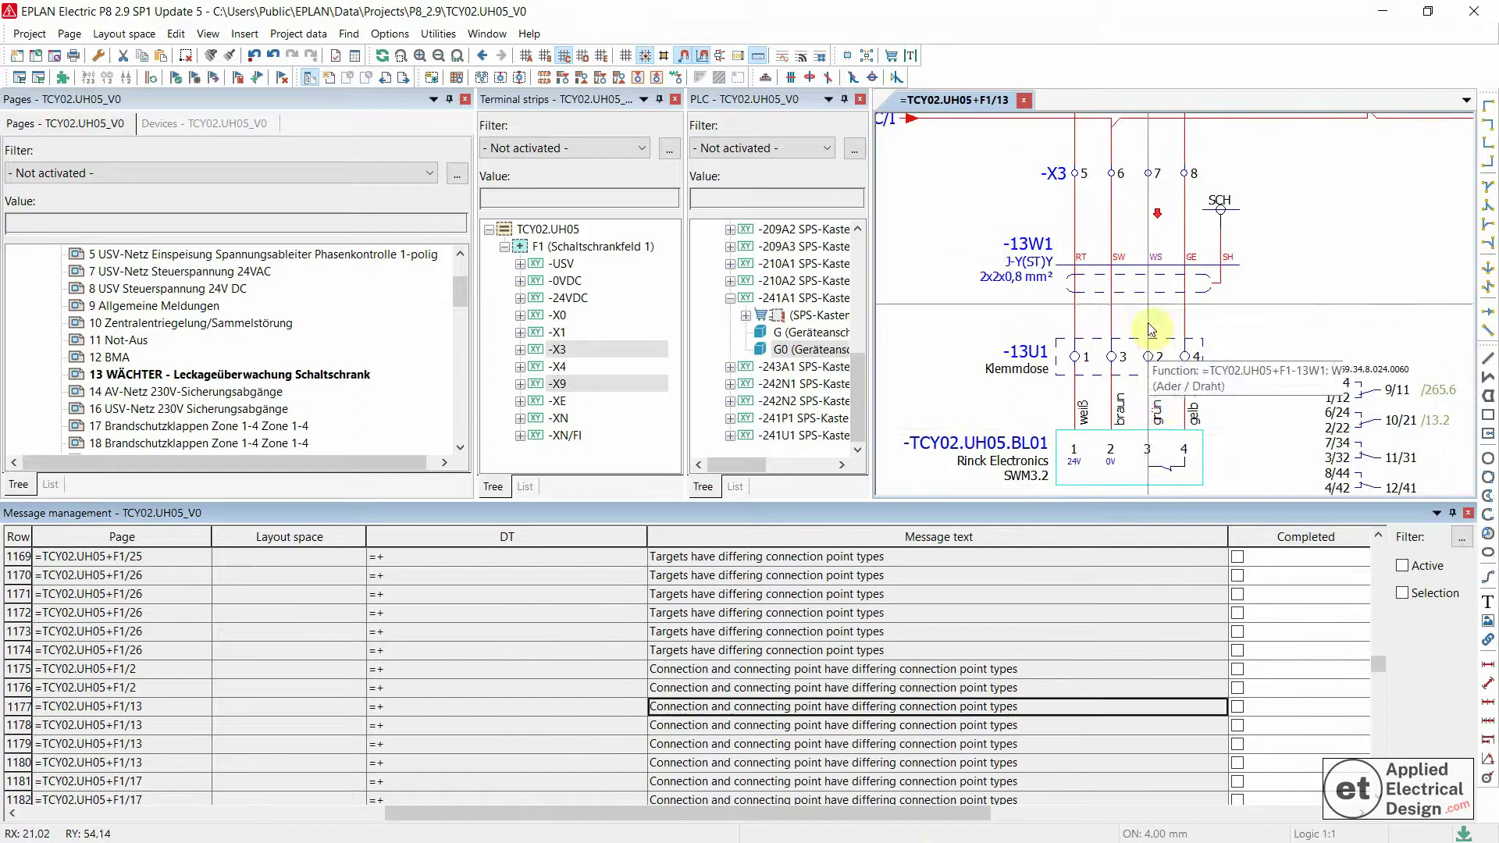
scroll(1134, 451, "up", 1)
scroll(1054, 387, "down", 2)
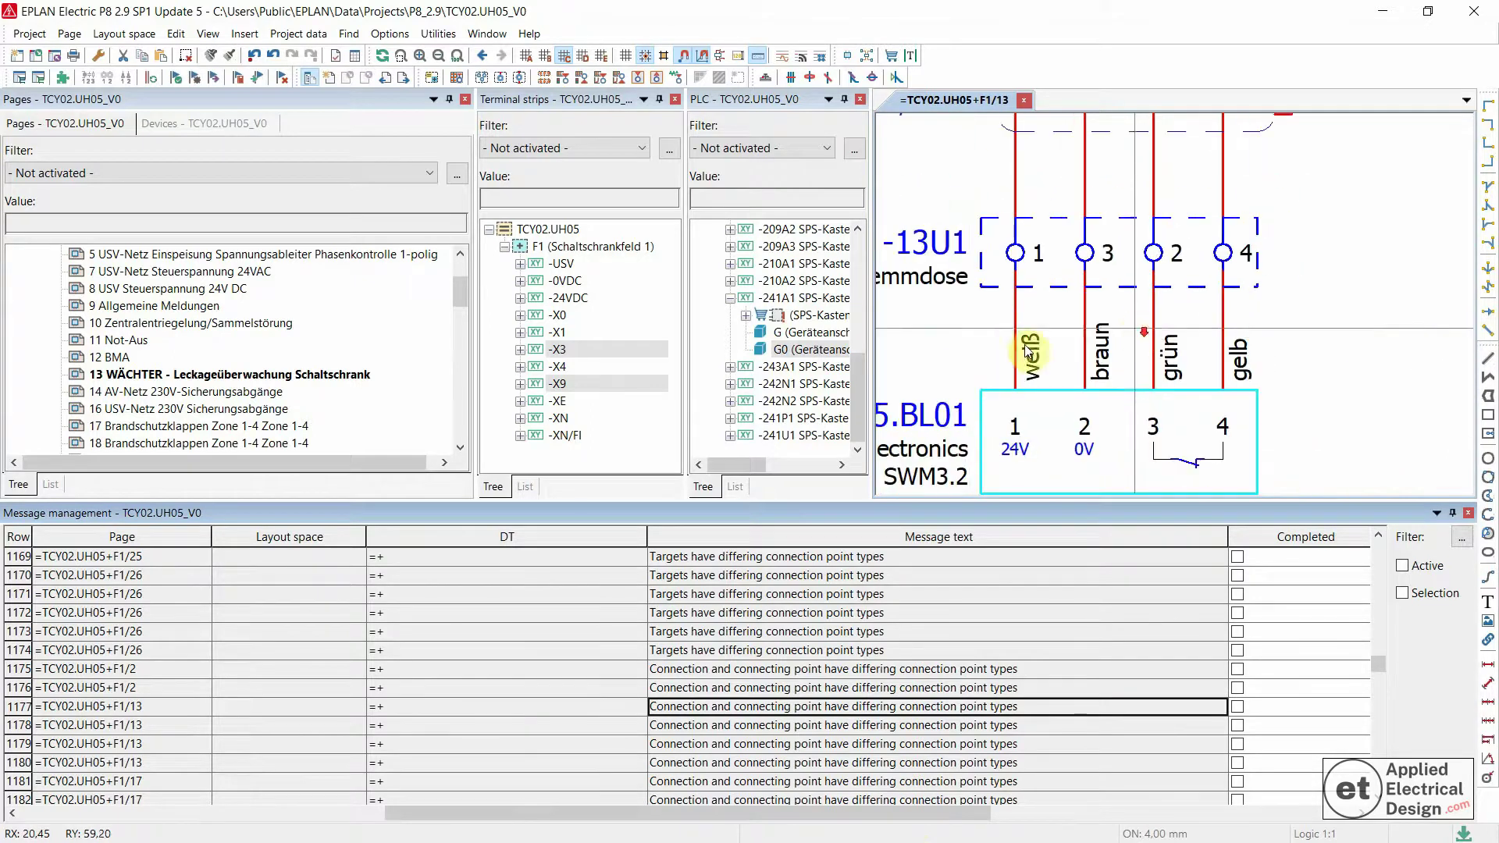
scroll(971, 346, "up", 1)
scroll(990, 439, "down", 2)
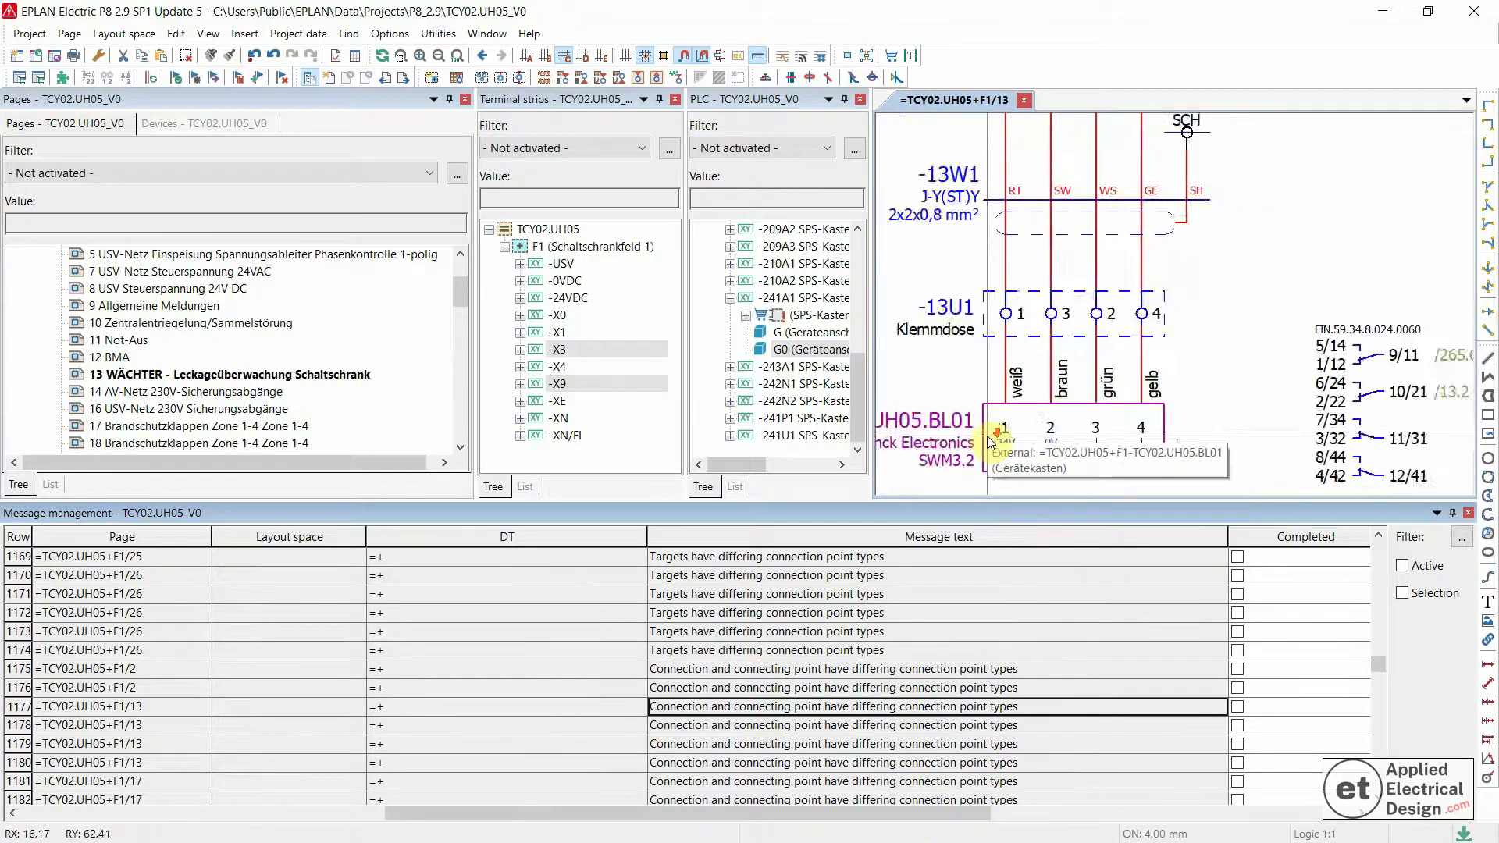
scroll(993, 442, "down", 1)
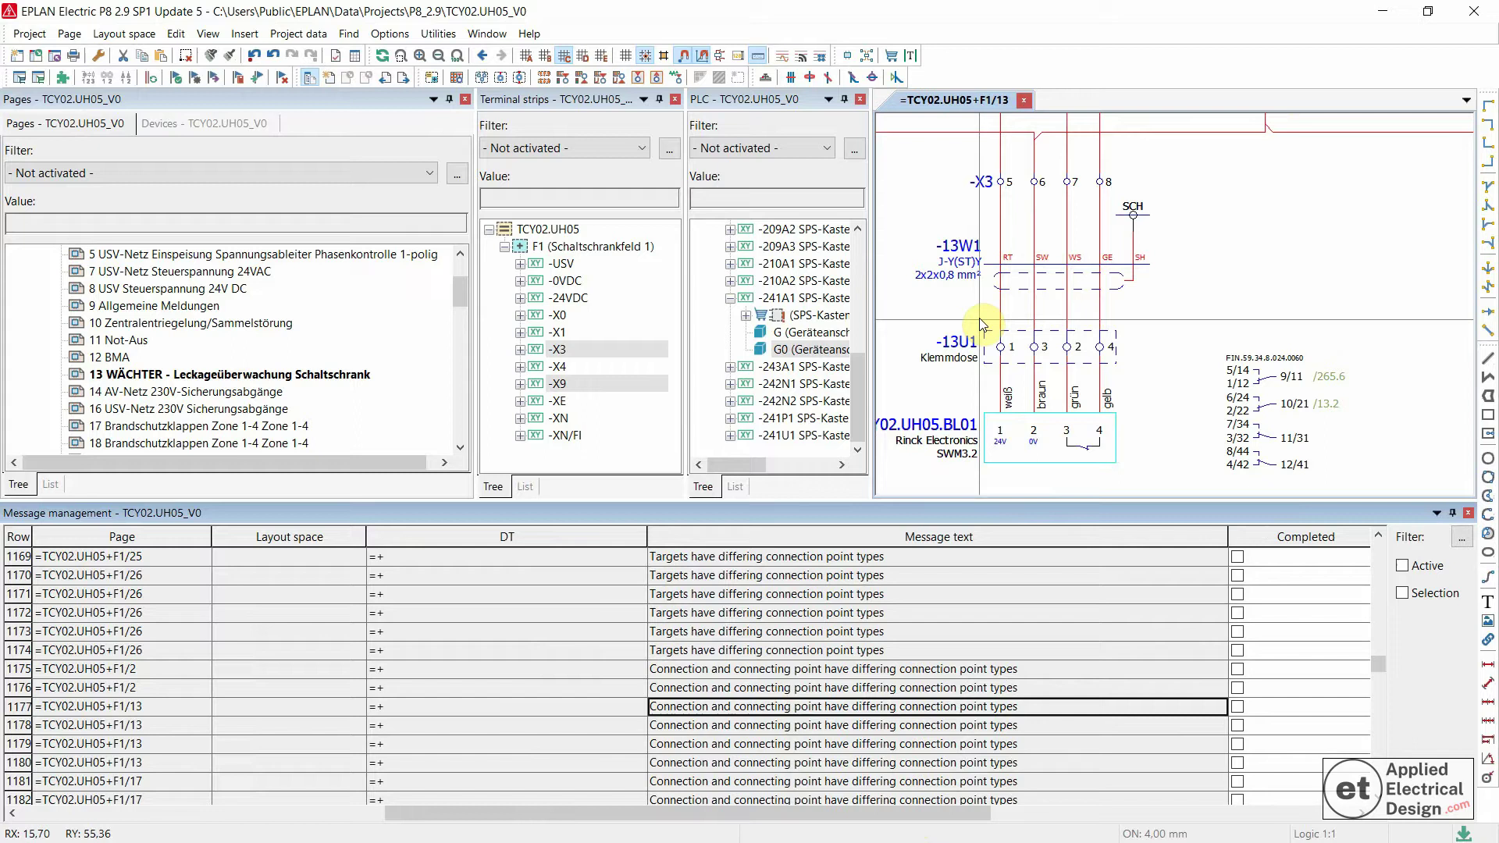
scroll(984, 328, "up", 1)
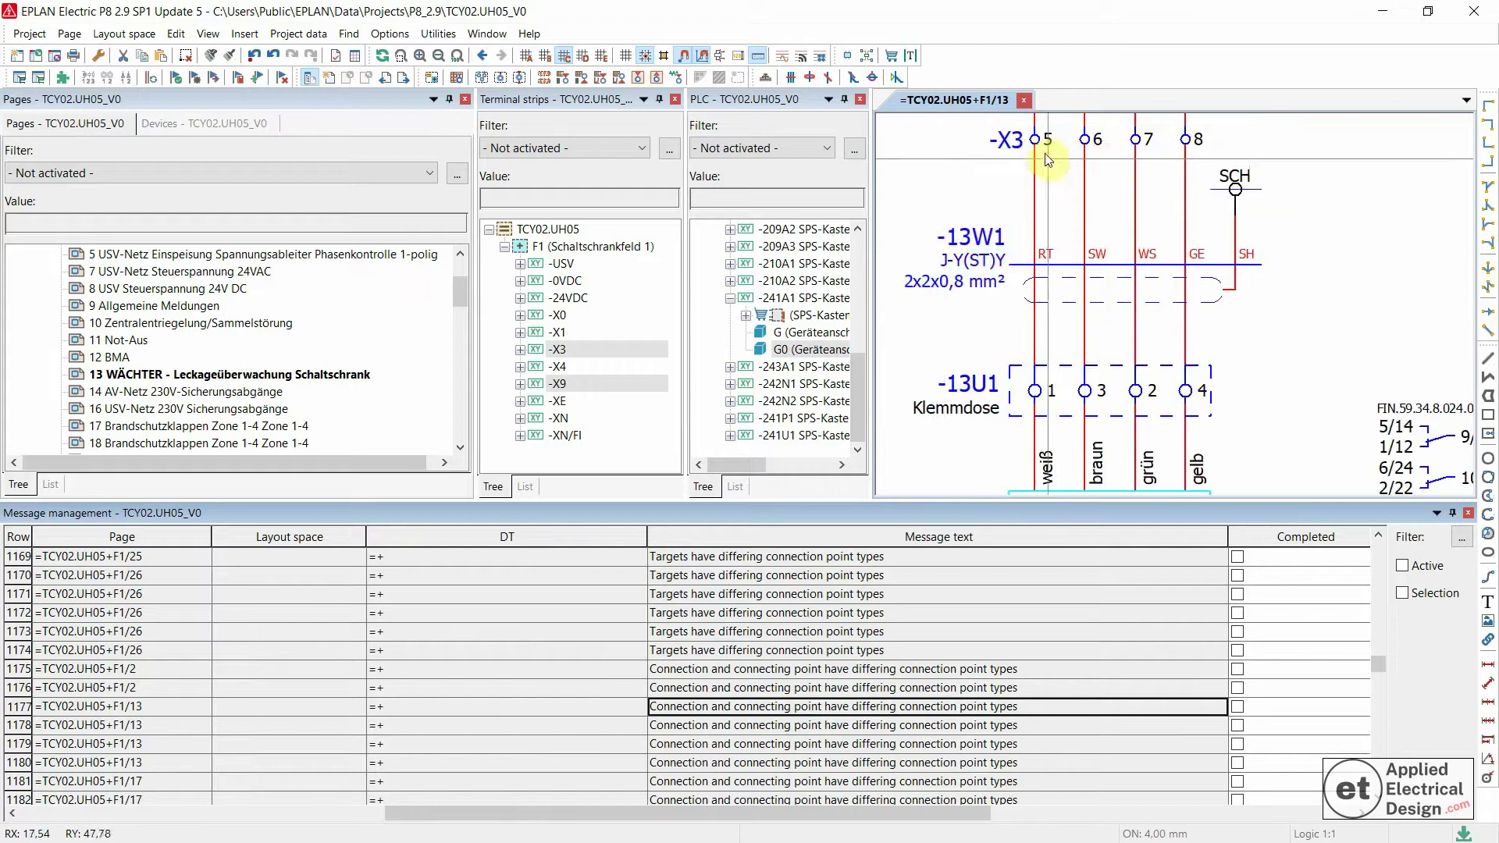
left_click(1041, 141)
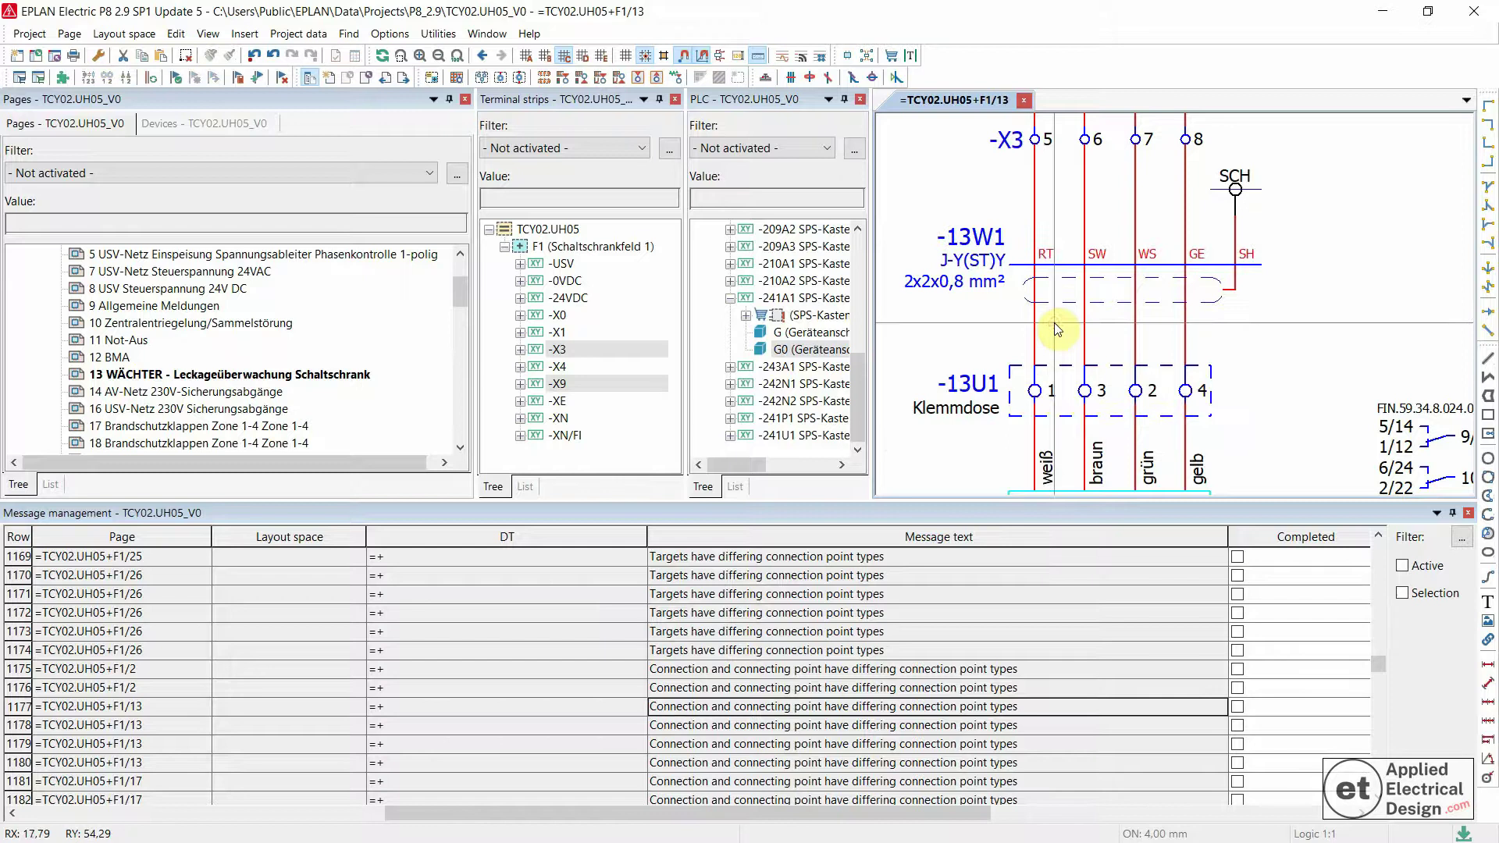
Review the connection point logic of -13U1 terminal 1, closing without changes
double_click(1035, 390)
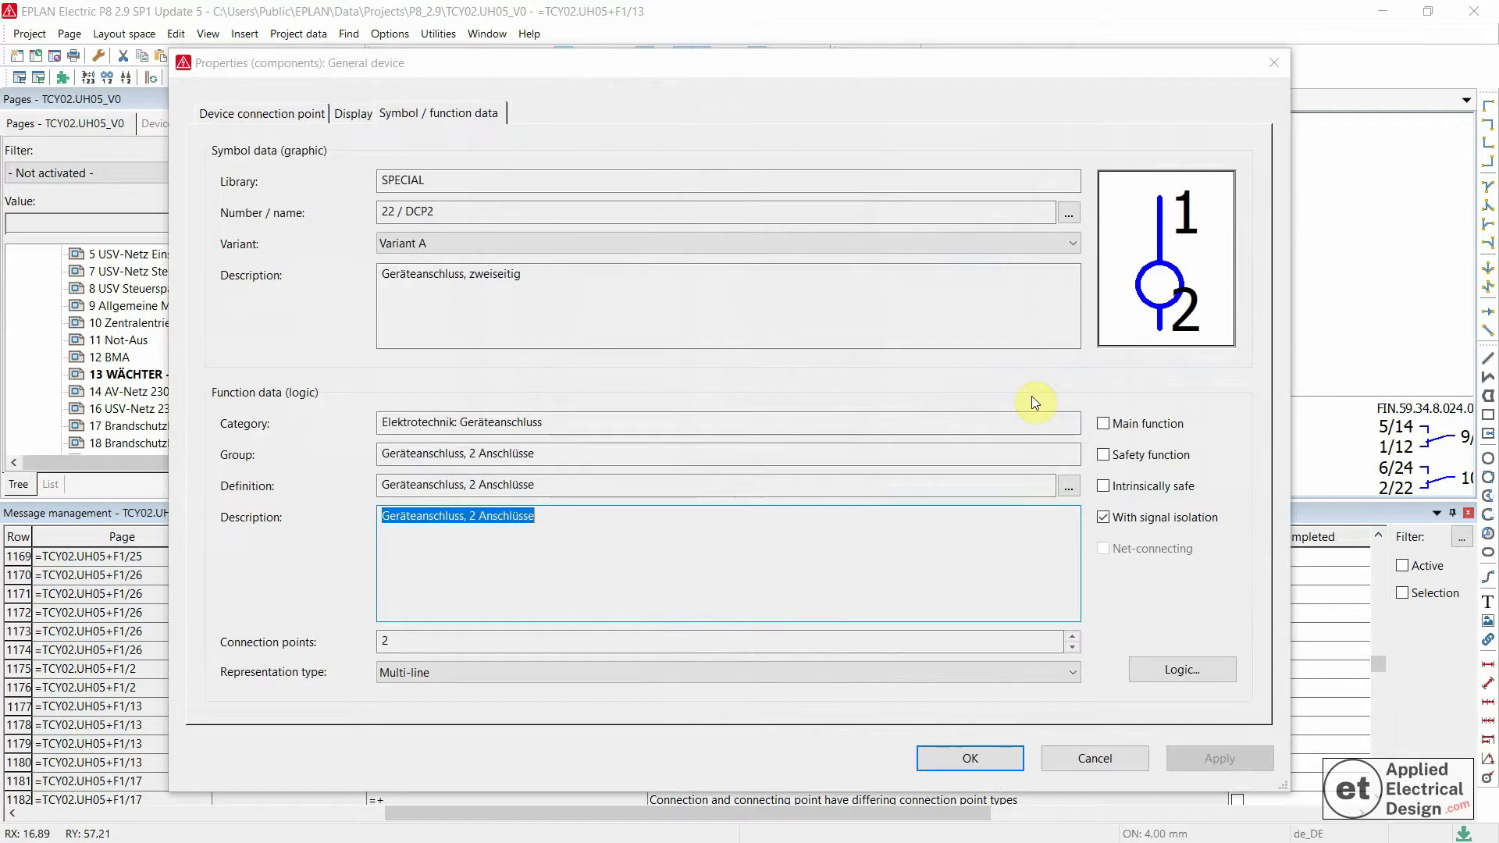
left_click(1177, 669)
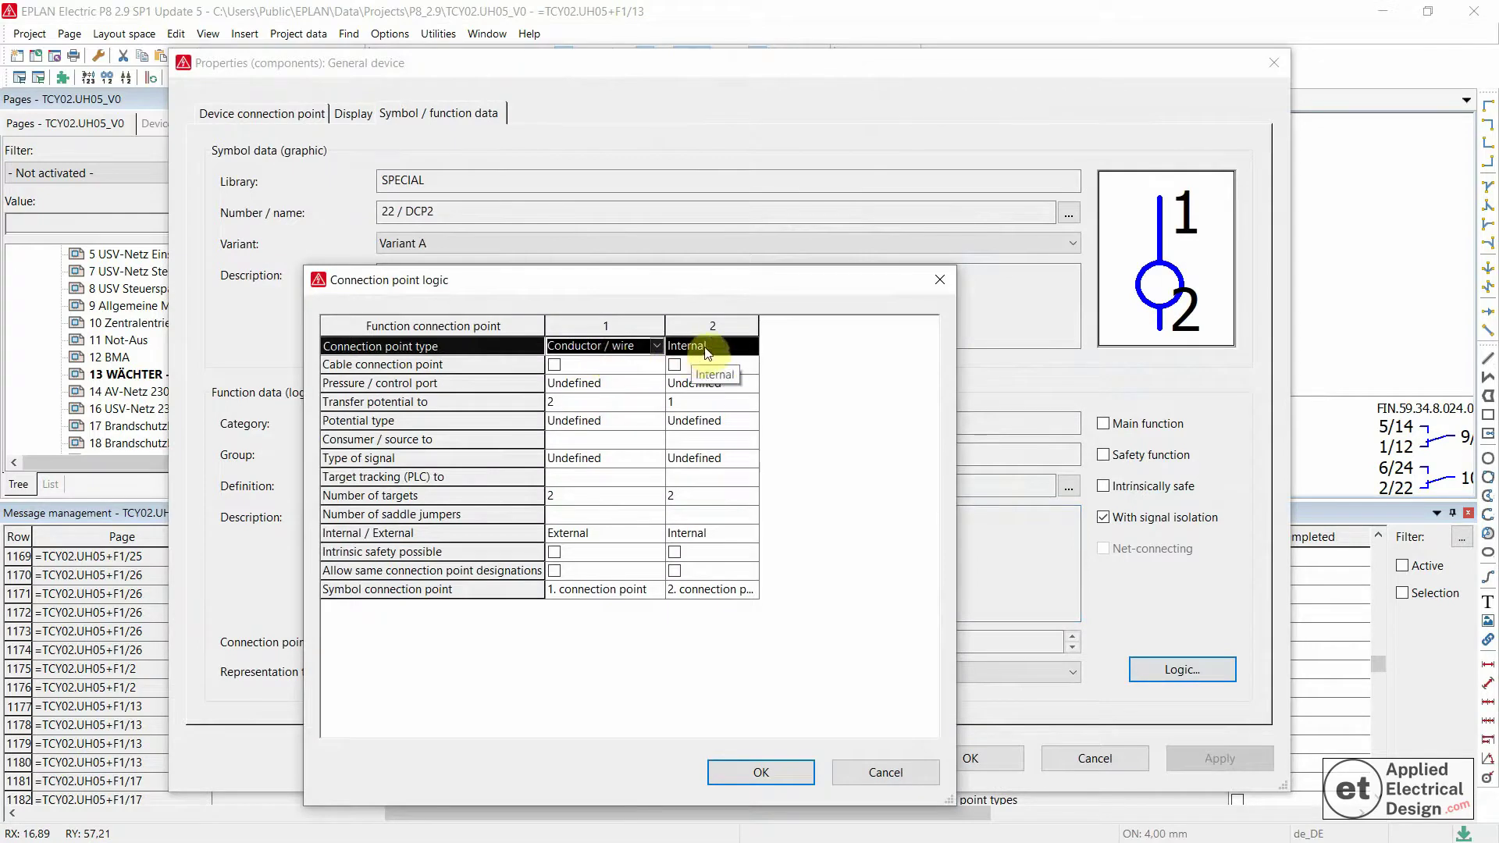
left_click(897, 769)
left_click(1095, 758)
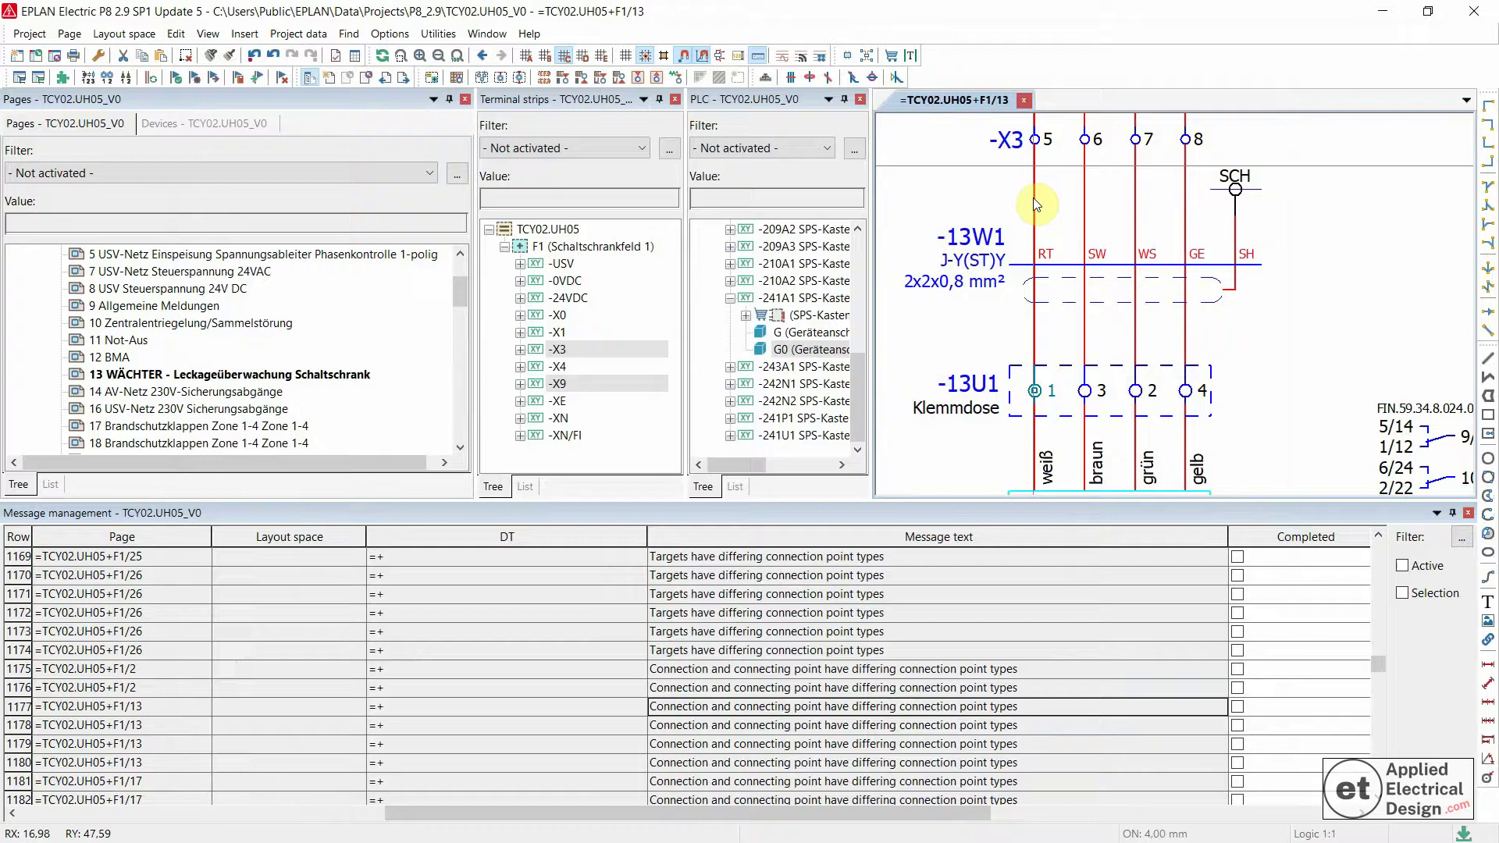
Inspect the properties of cable -13W1's RT connection point, closing without changes
left_click(1048, 258)
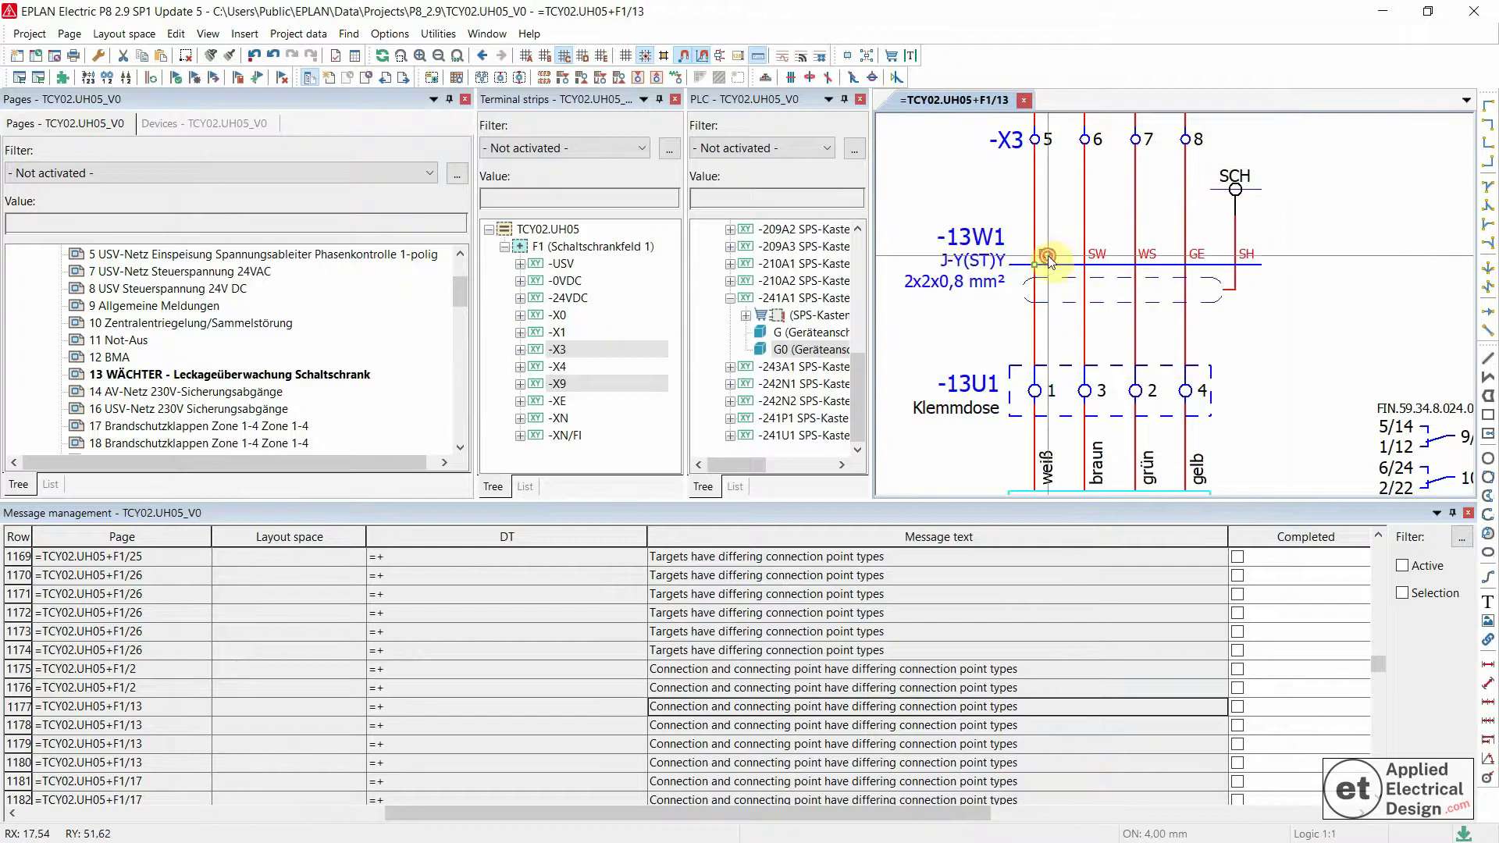
double_click(1048, 258)
left_click(271, 113)
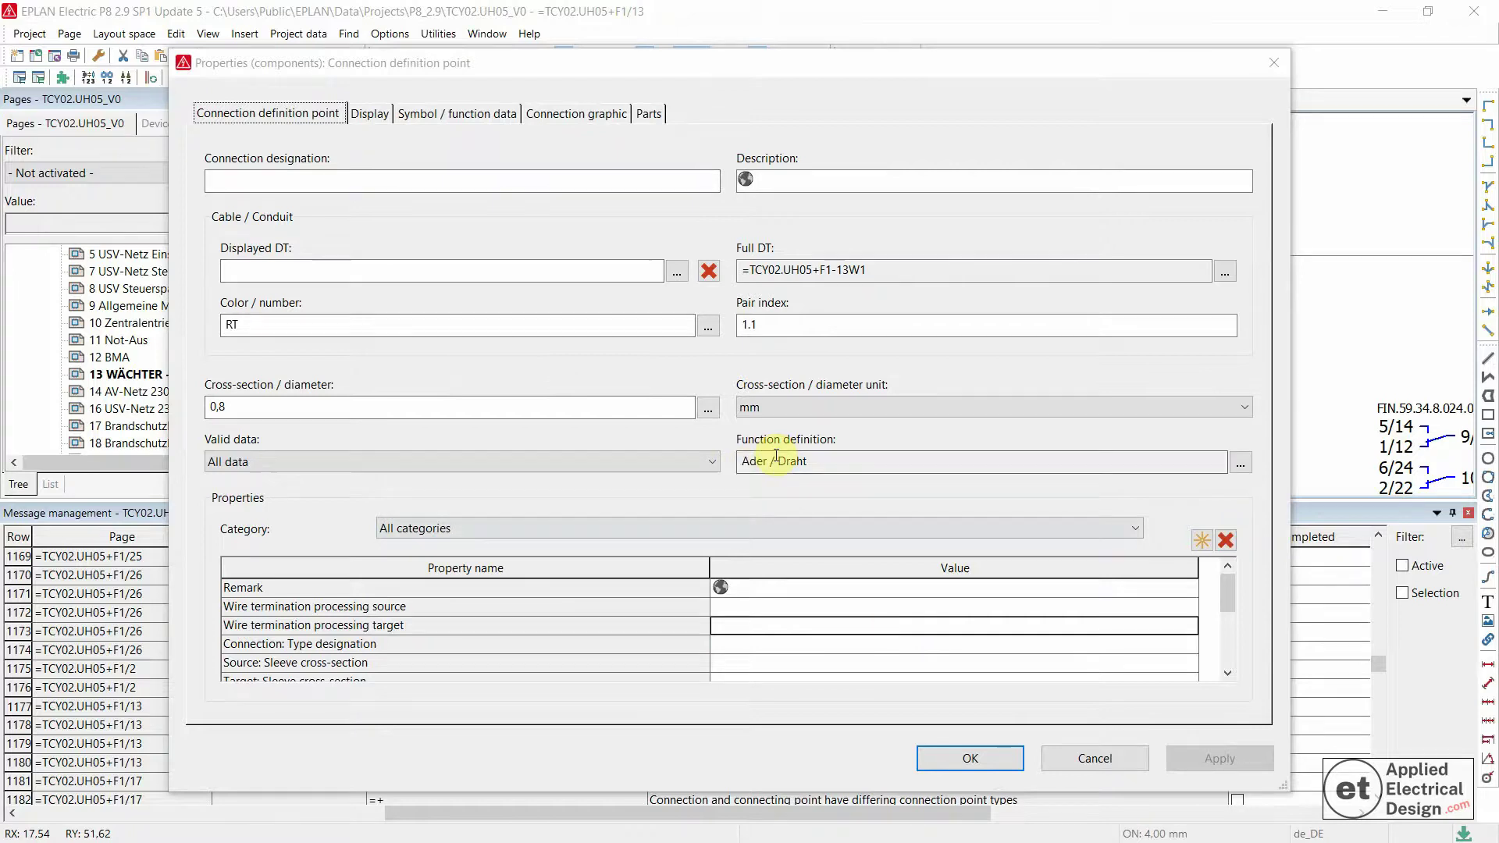
left_click(1083, 760)
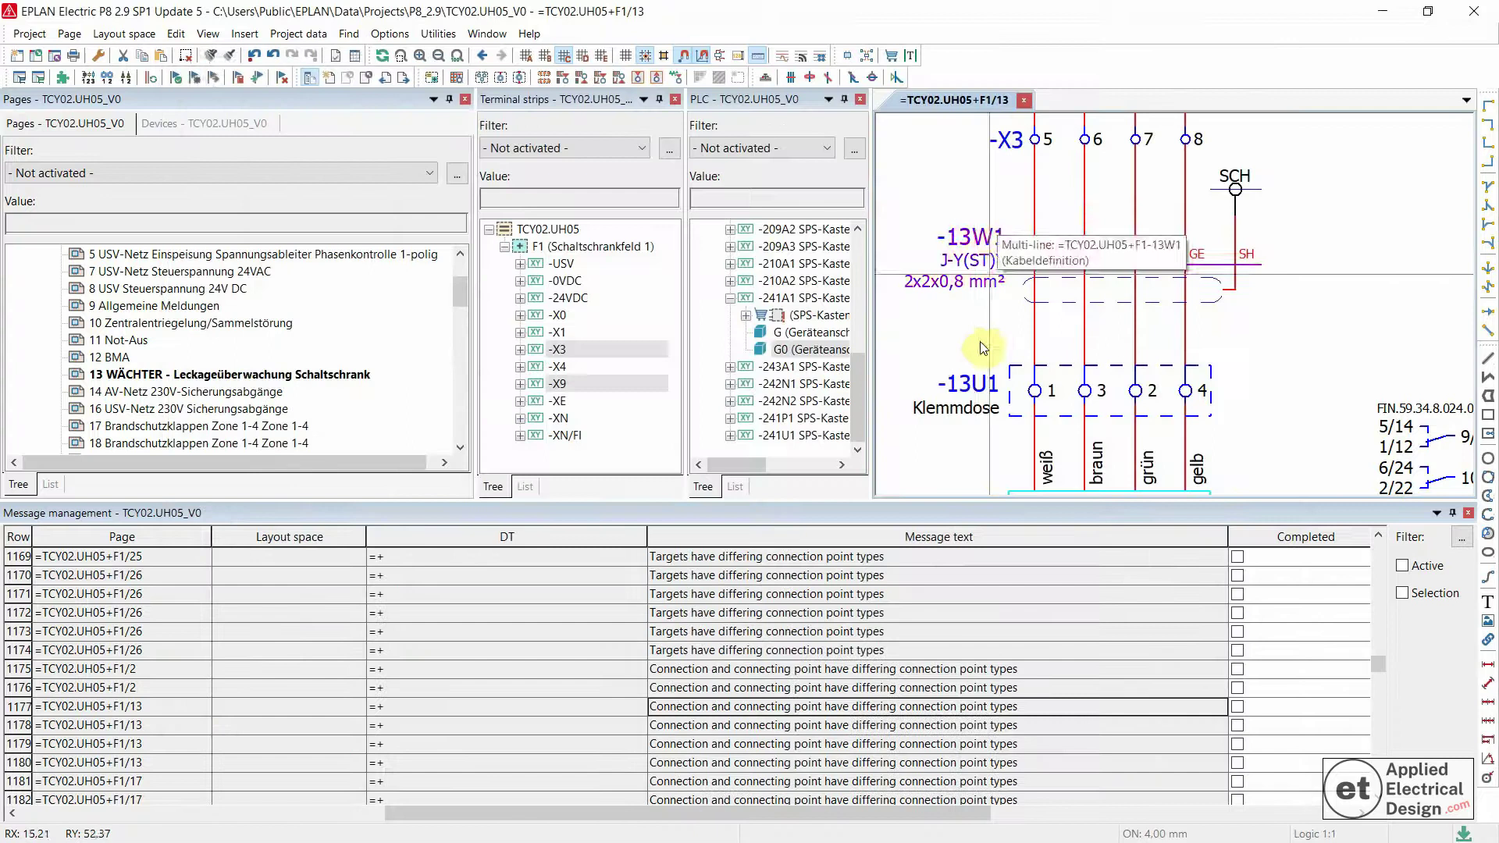
scroll(975, 342, "down", 1)
Go to message 1186's location on page F1/17
left_click(755, 710)
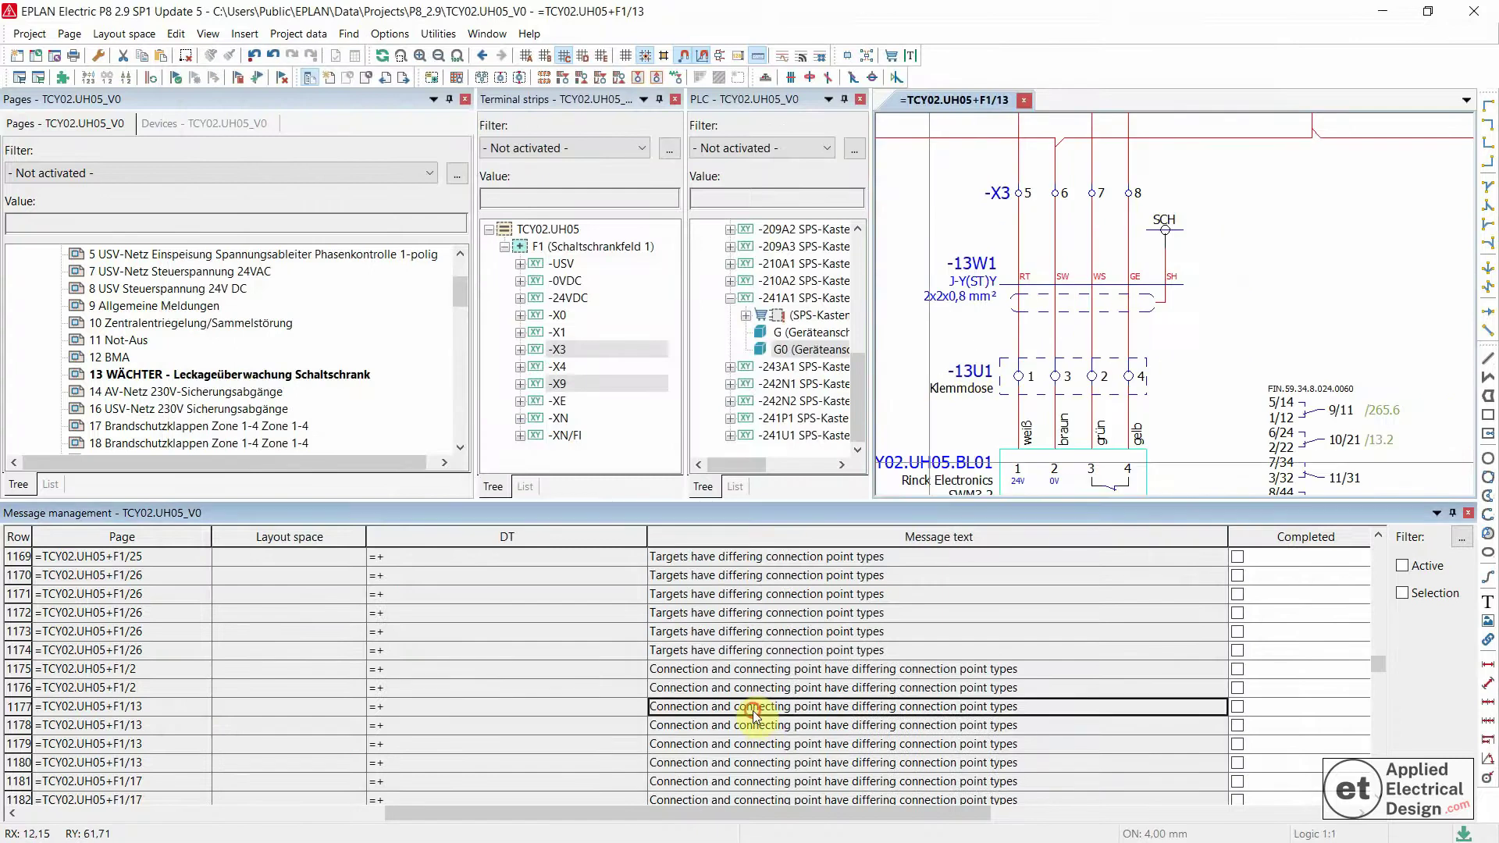
left_click(765, 746)
scroll(765, 745, "down", 4)
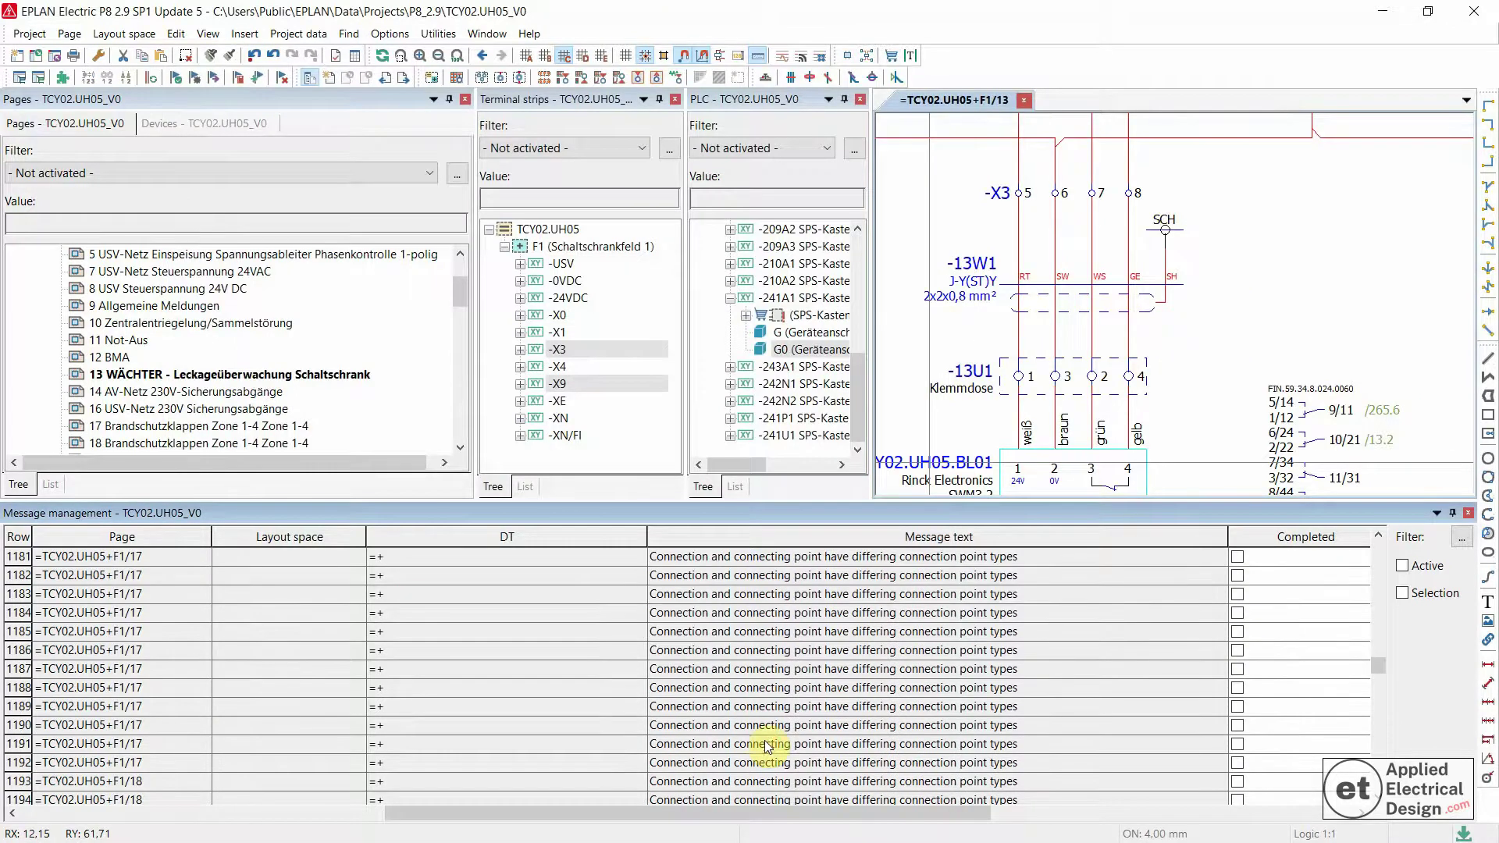
double_click(746, 659)
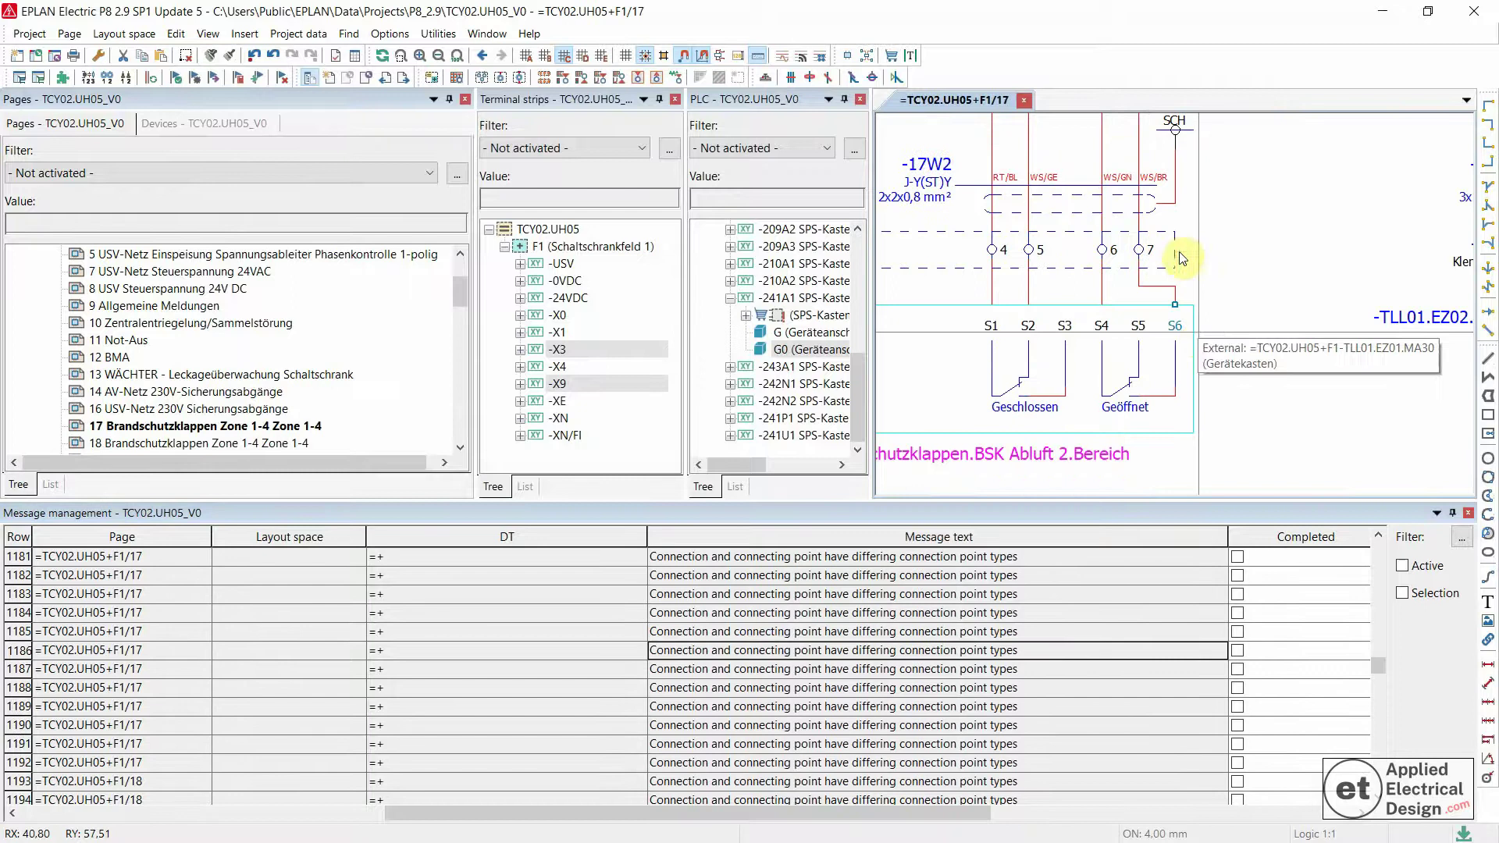
scroll(1165, 249, "up", 1)
scroll(1207, 333, "up", 1)
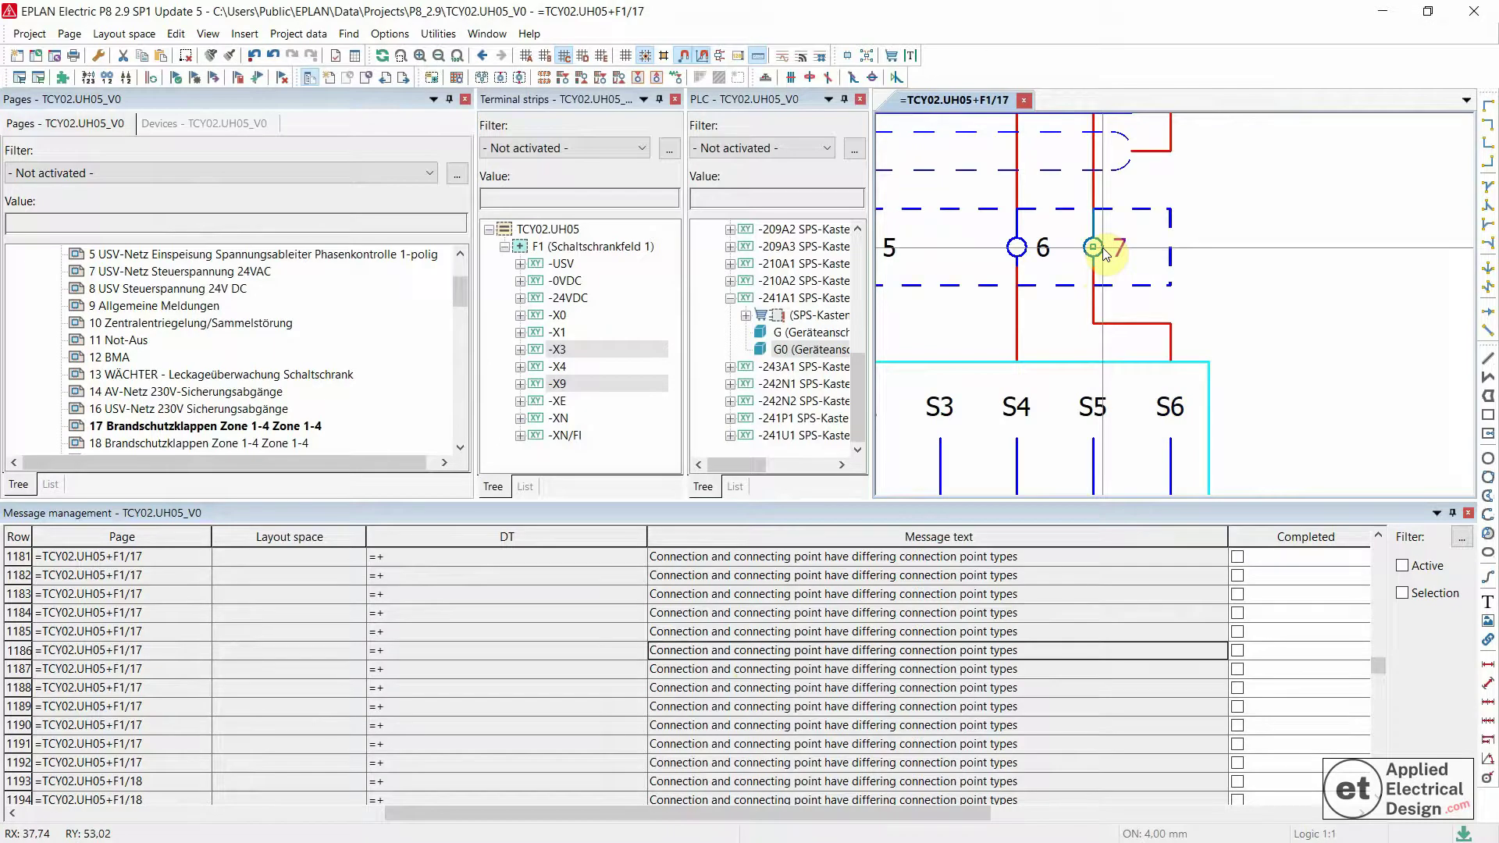
scroll(1194, 316, "down", 1)
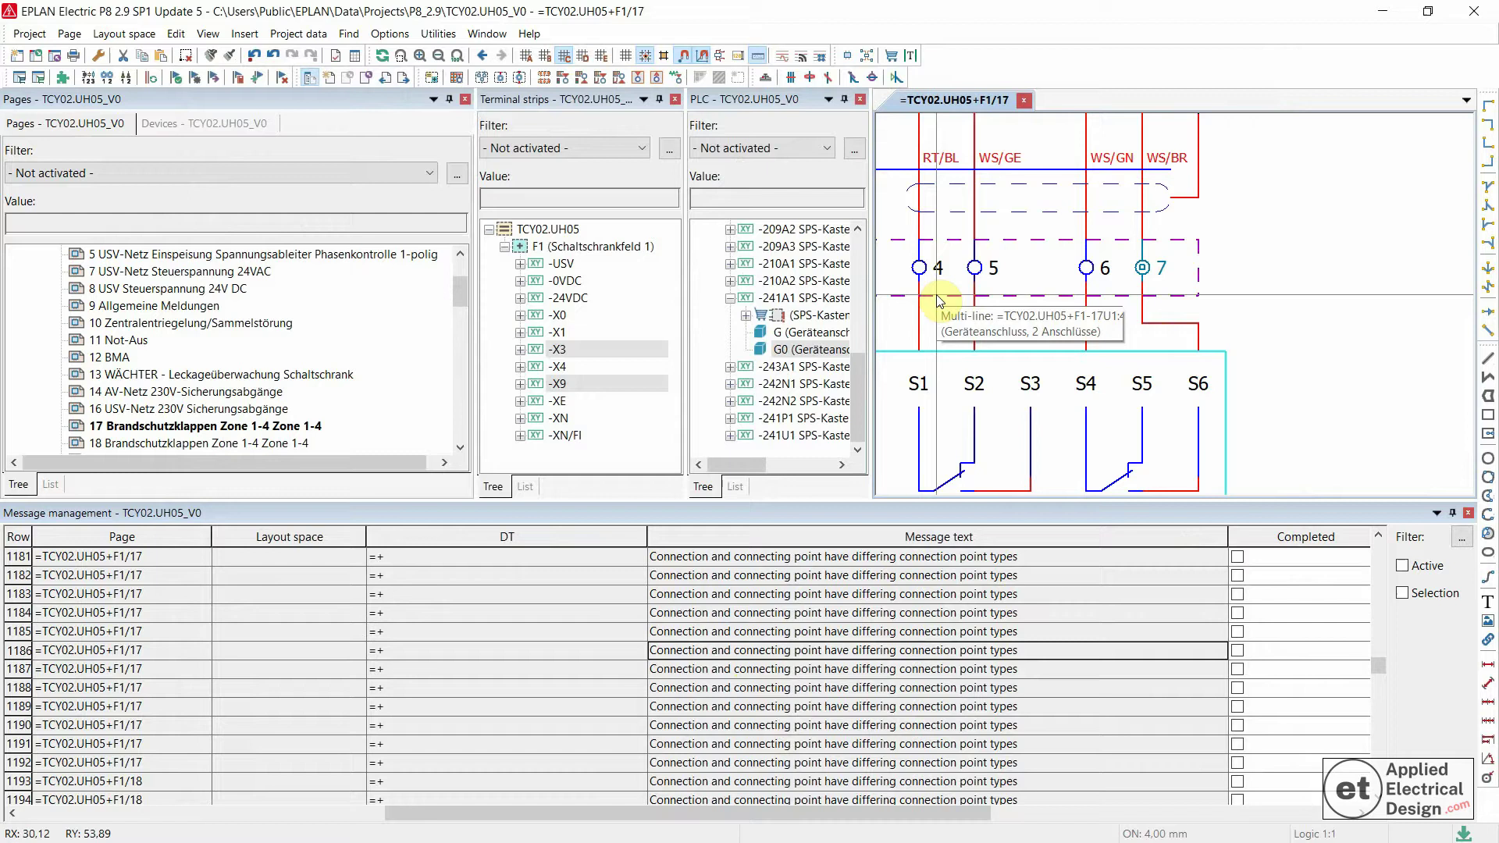
scroll(1201, 377, "up", 1)
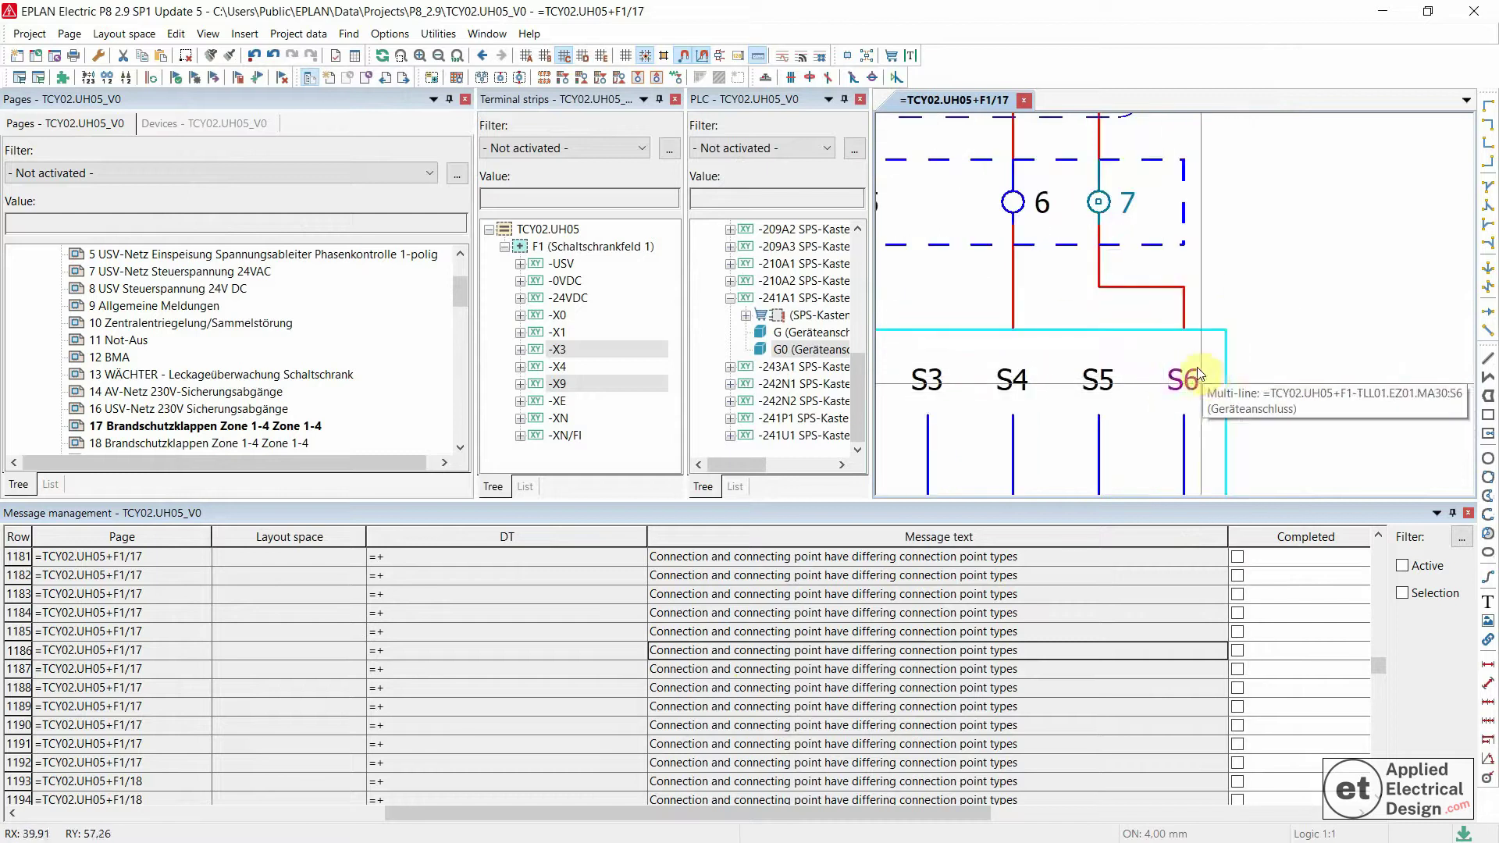
scroll(1317, 380, "down", 1)
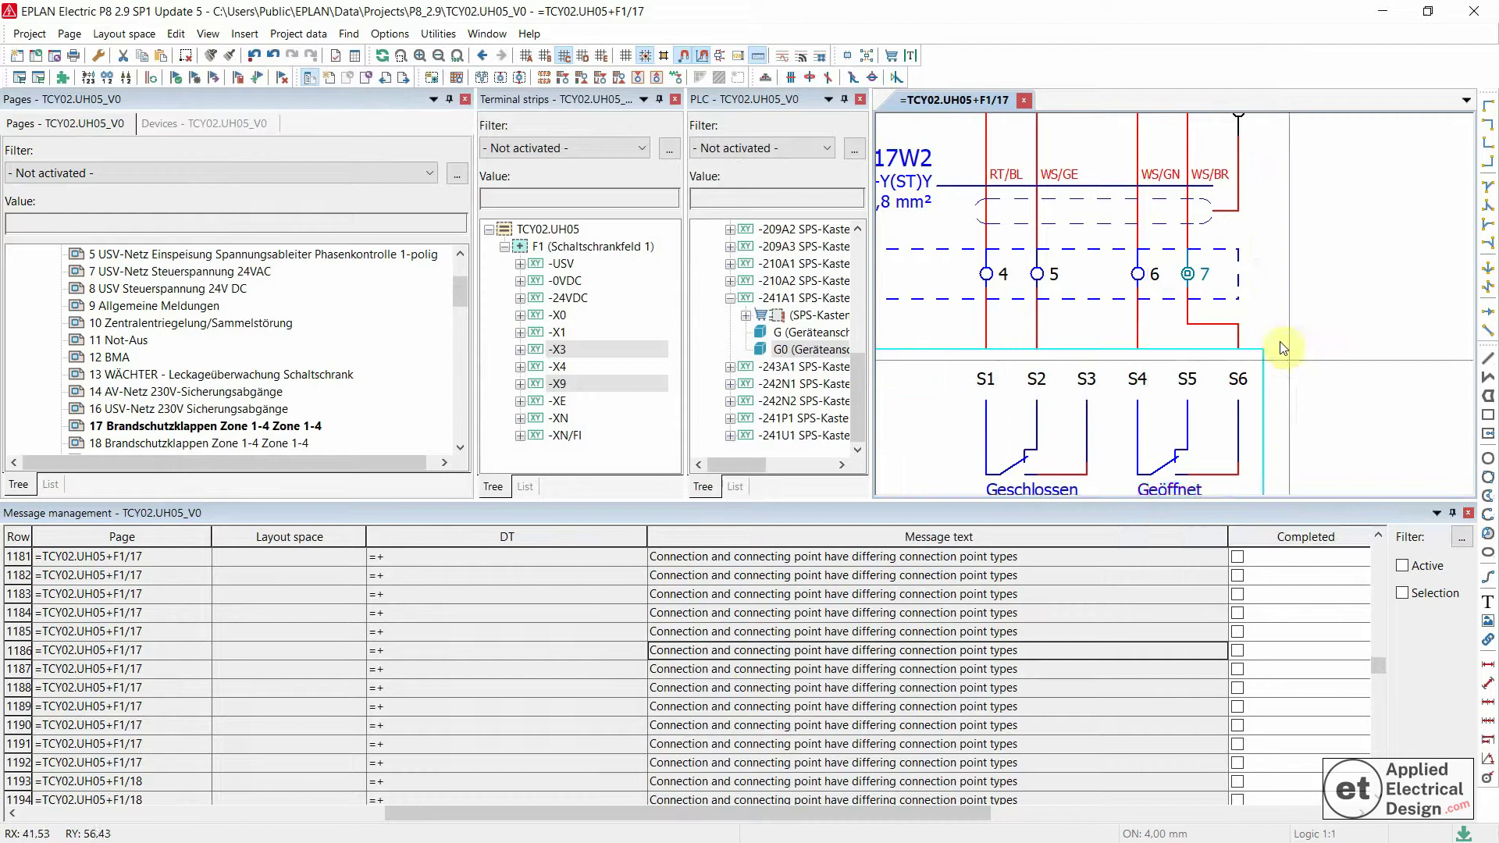
scroll(1272, 329, "up", 1)
scroll(1271, 325, "up", 1)
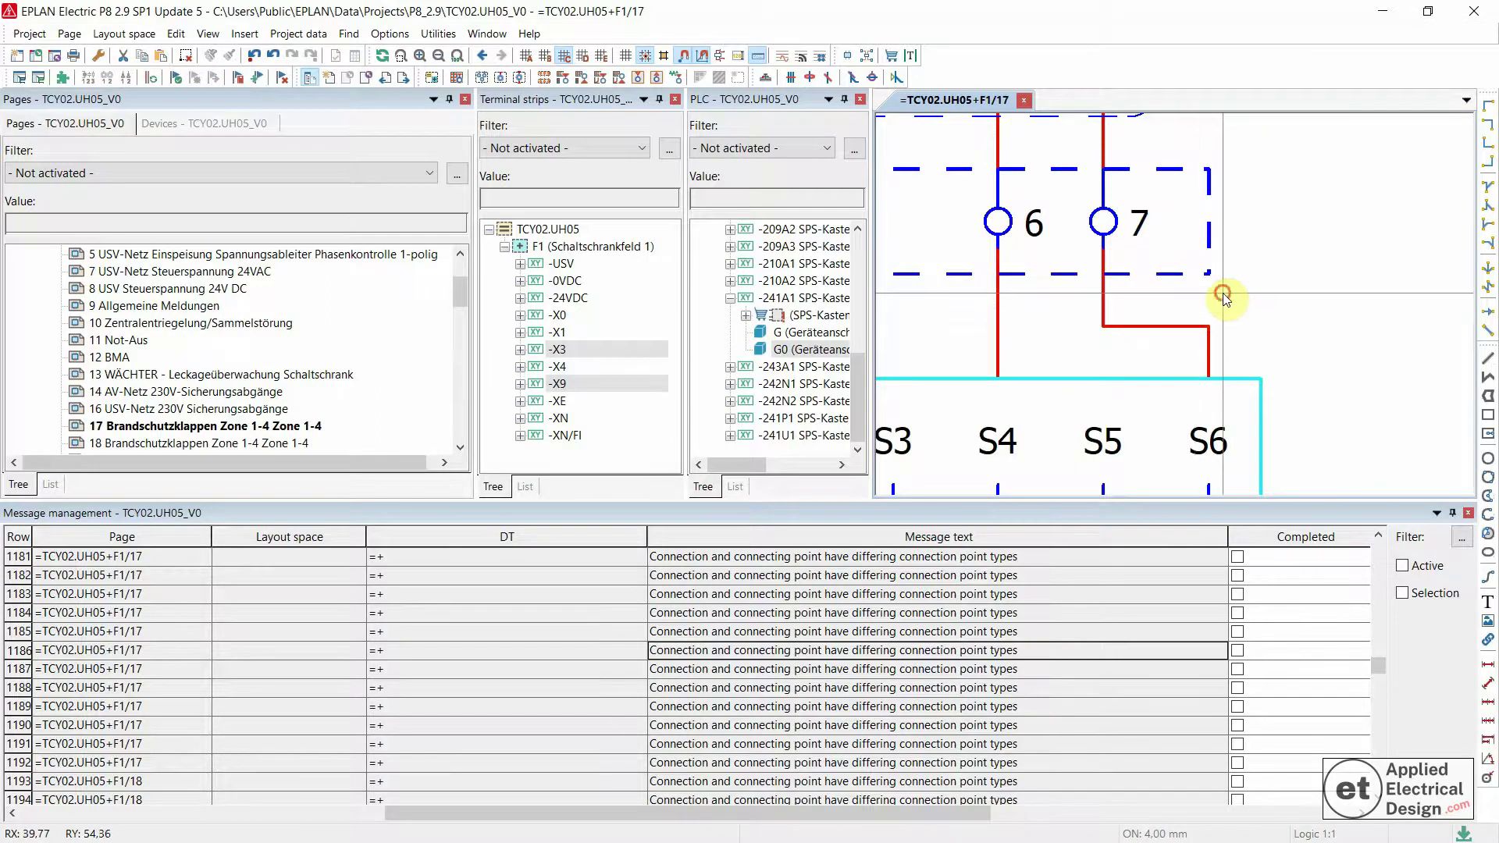
double_click(1210, 442)
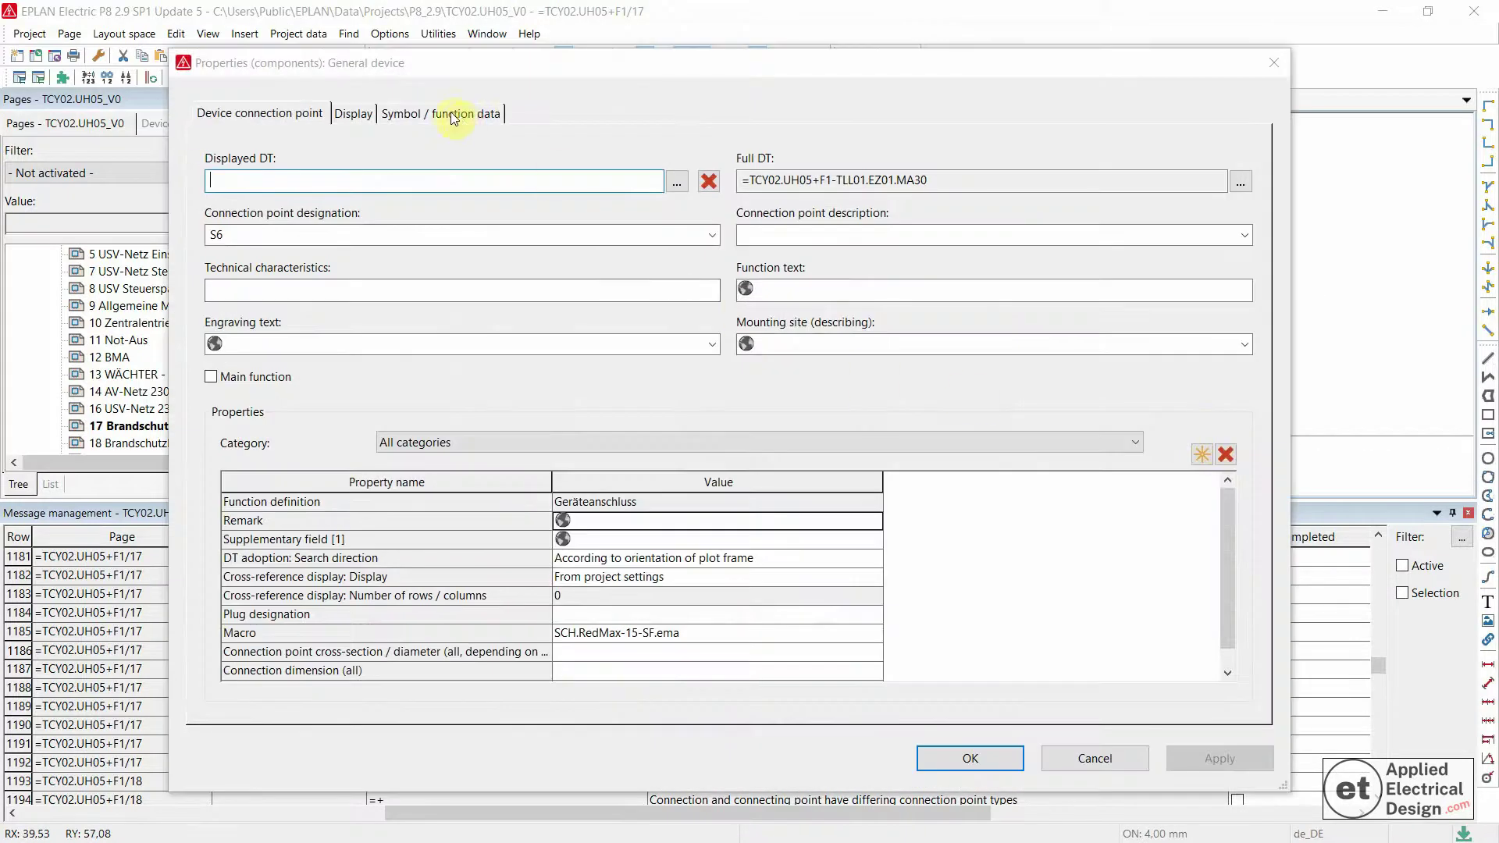
left_click(452, 118)
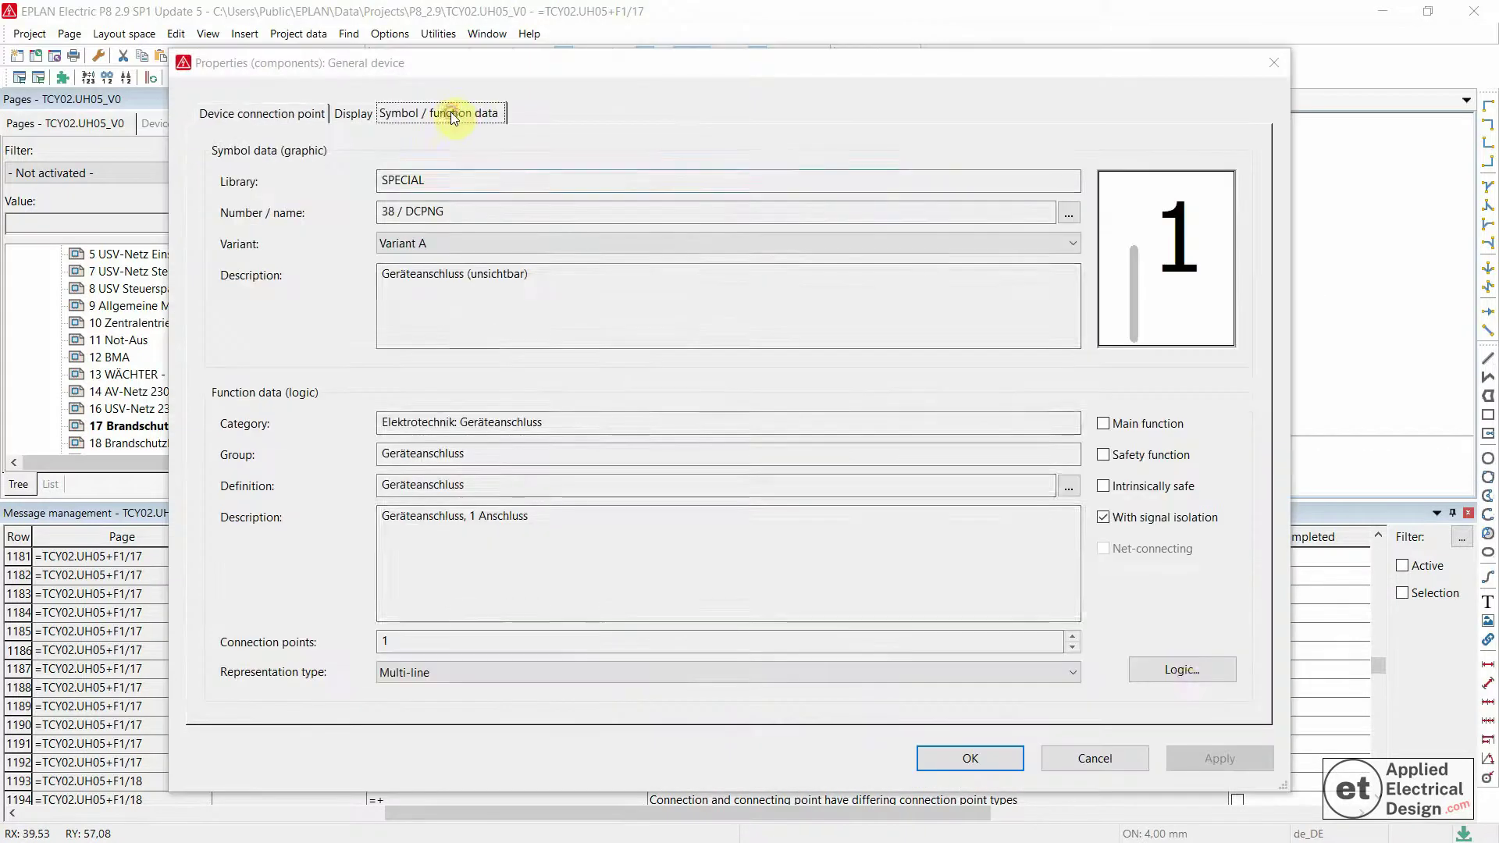
left_click(1176, 675)
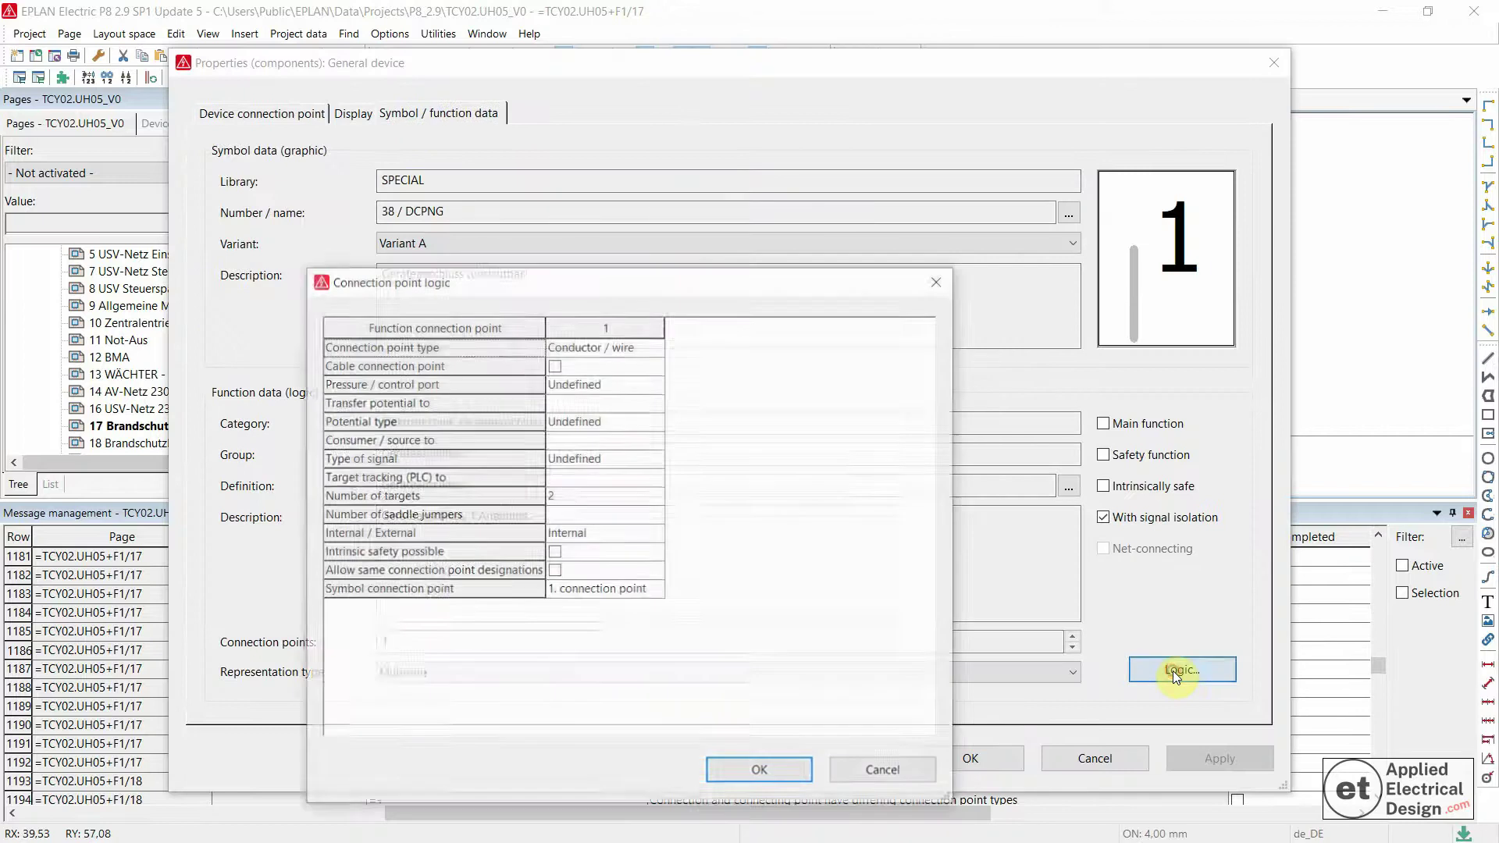
left_click(587, 356)
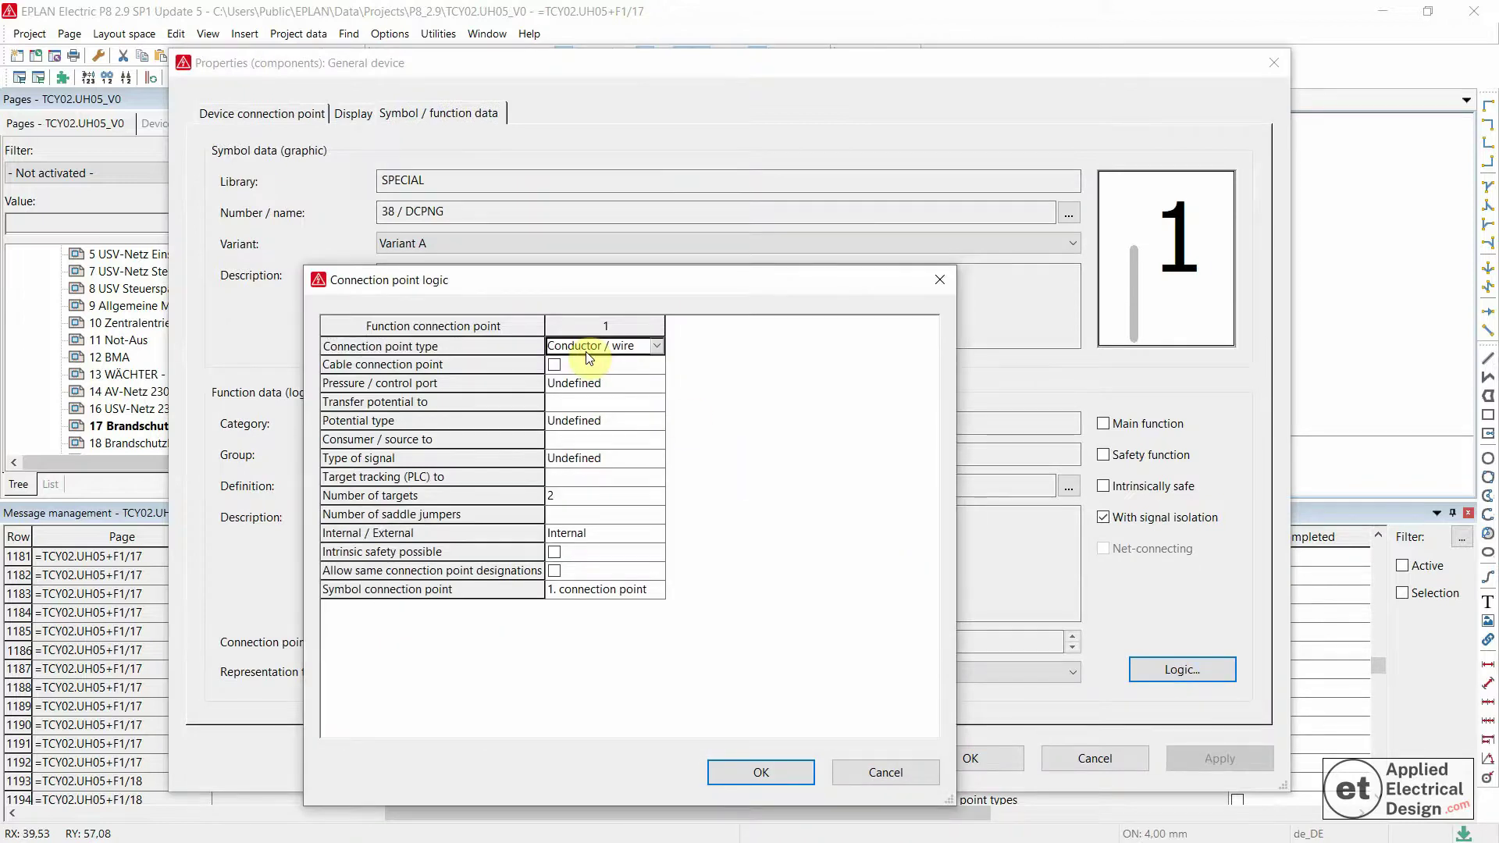
left_click(887, 774)
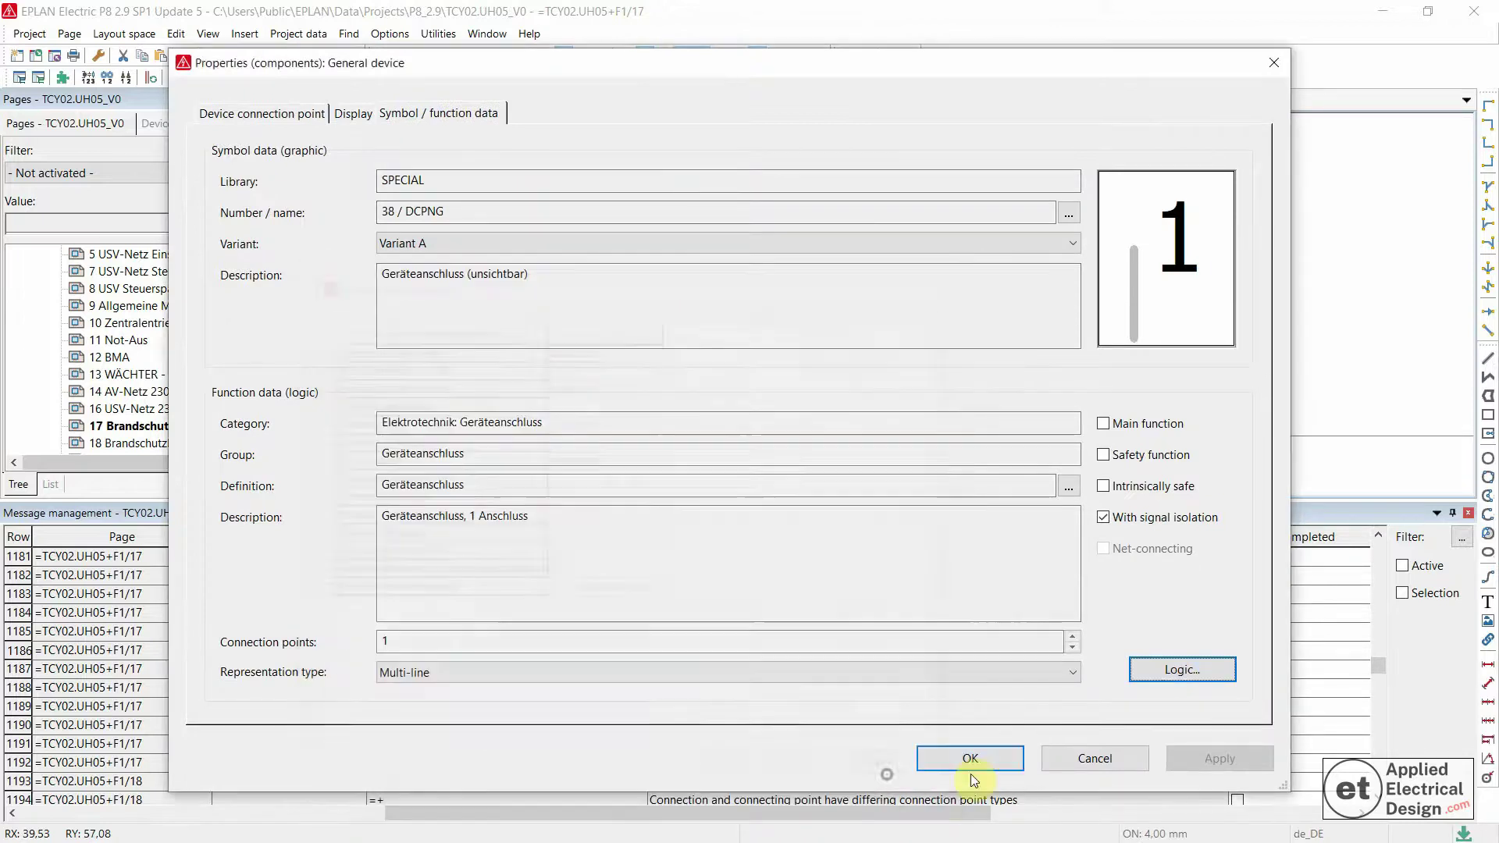
left_click(1061, 758)
scroll(1203, 325, "down", 2)
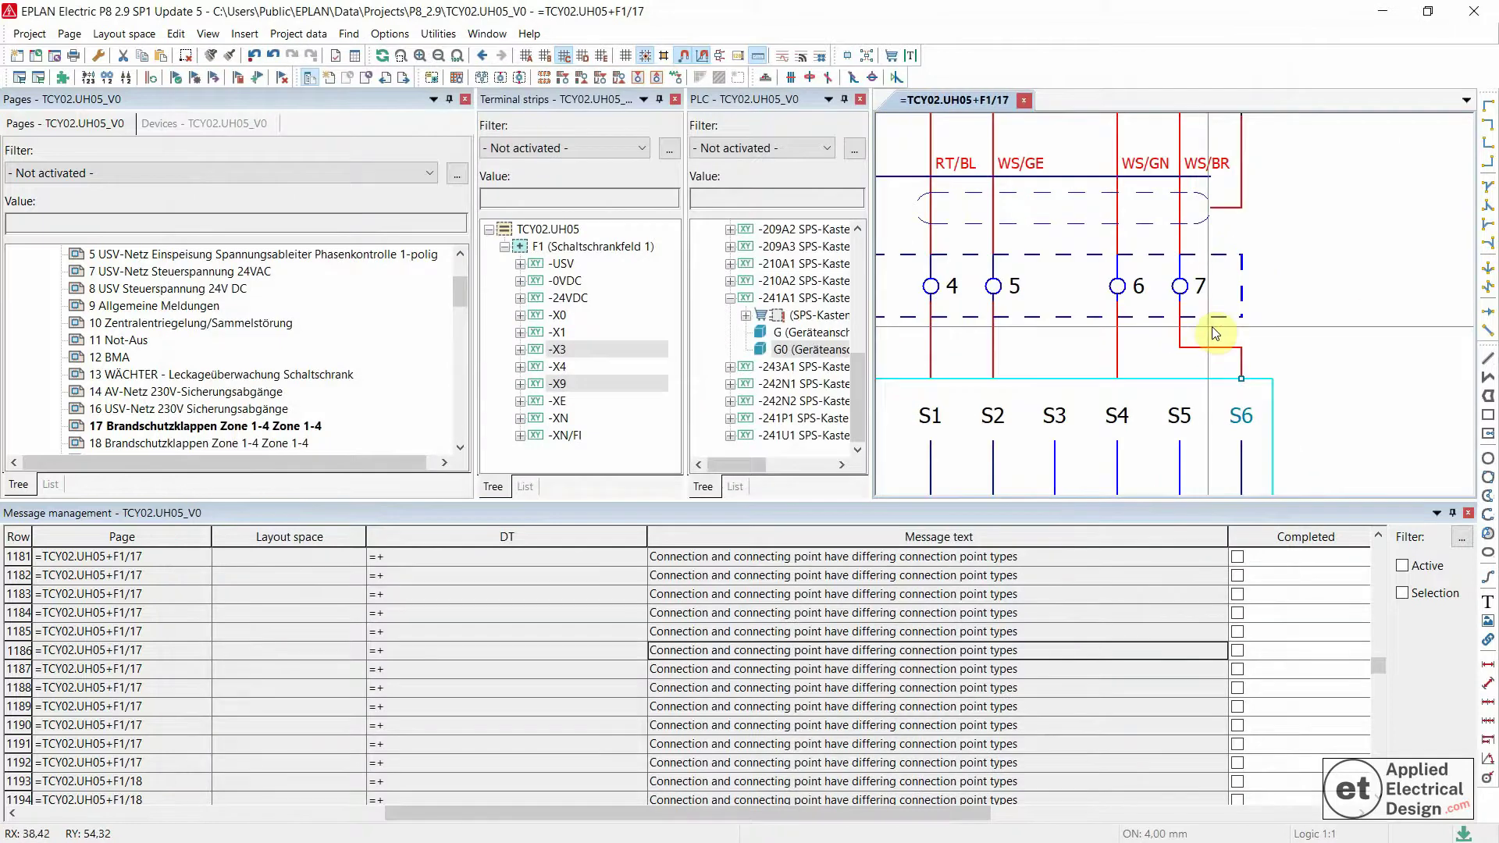
scroll(1201, 324, "up", 1)
scroll(1202, 325, "up", 1)
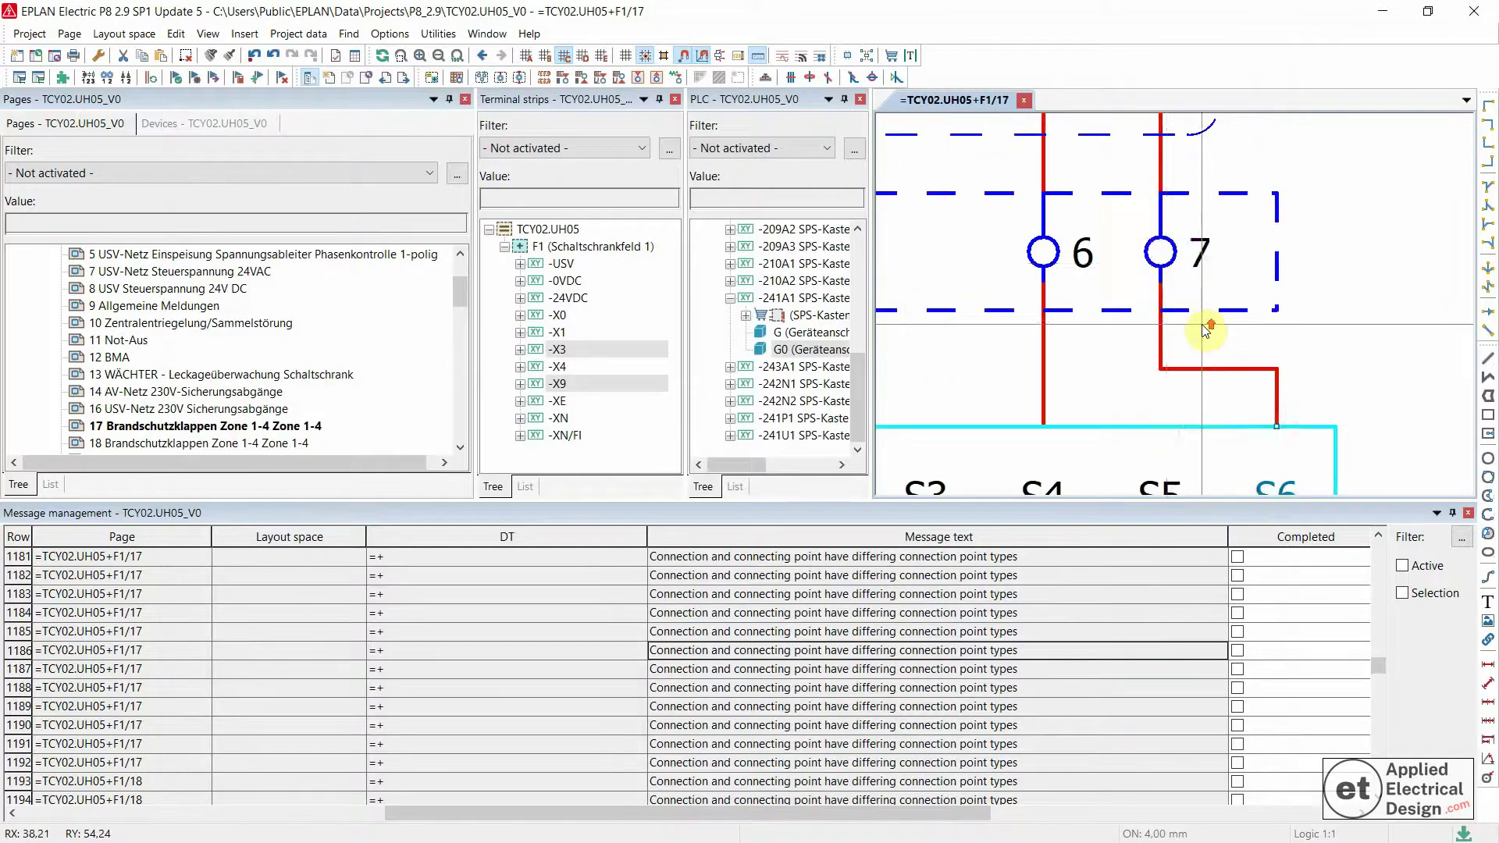
Change connection point 7's second connection type from Internal to Conductor / wire, then apply
double_click(1162, 252)
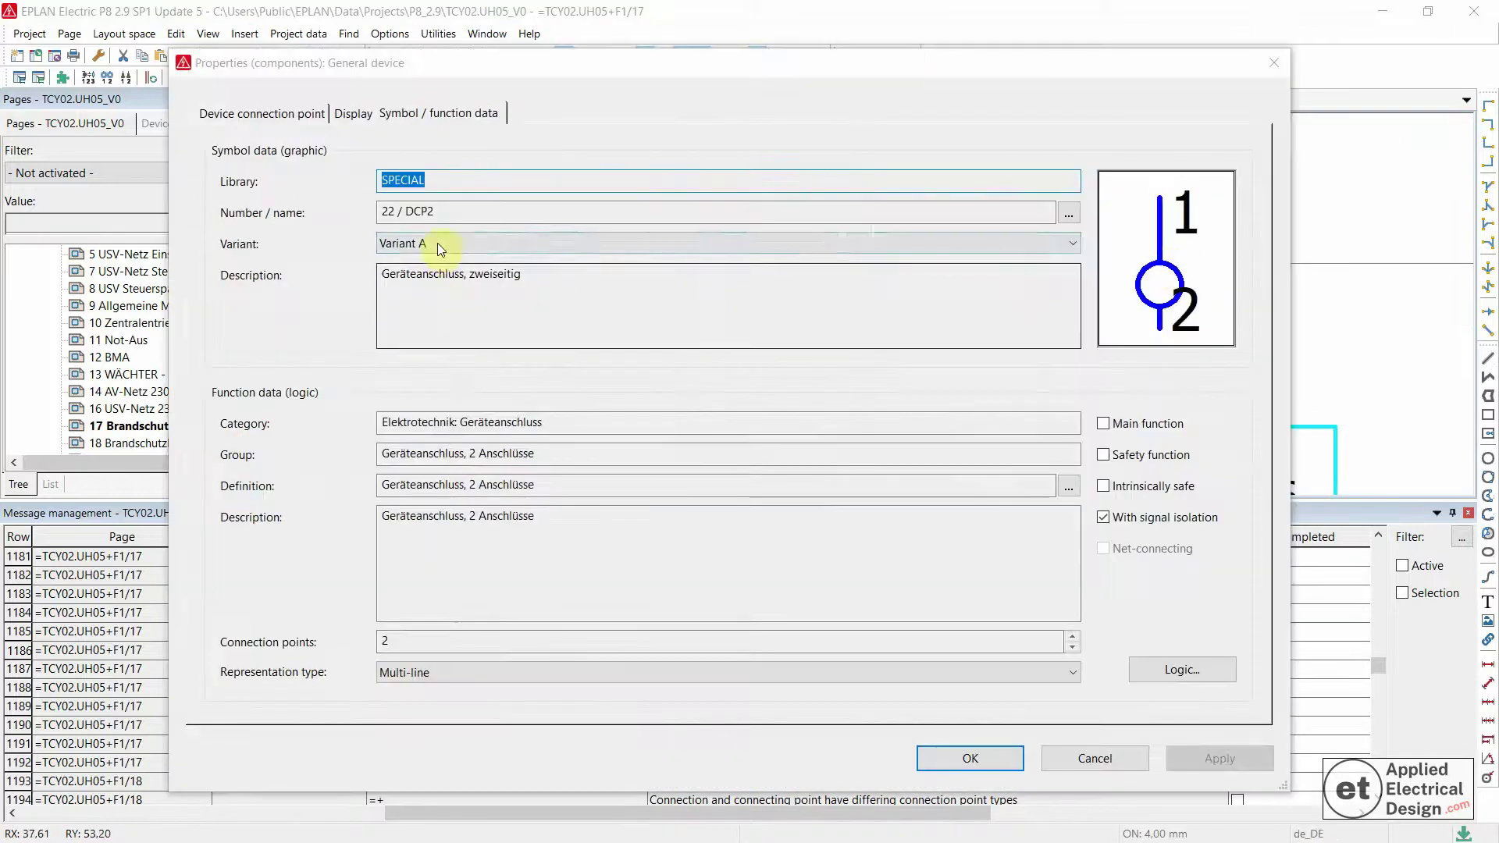
left_click(1179, 671)
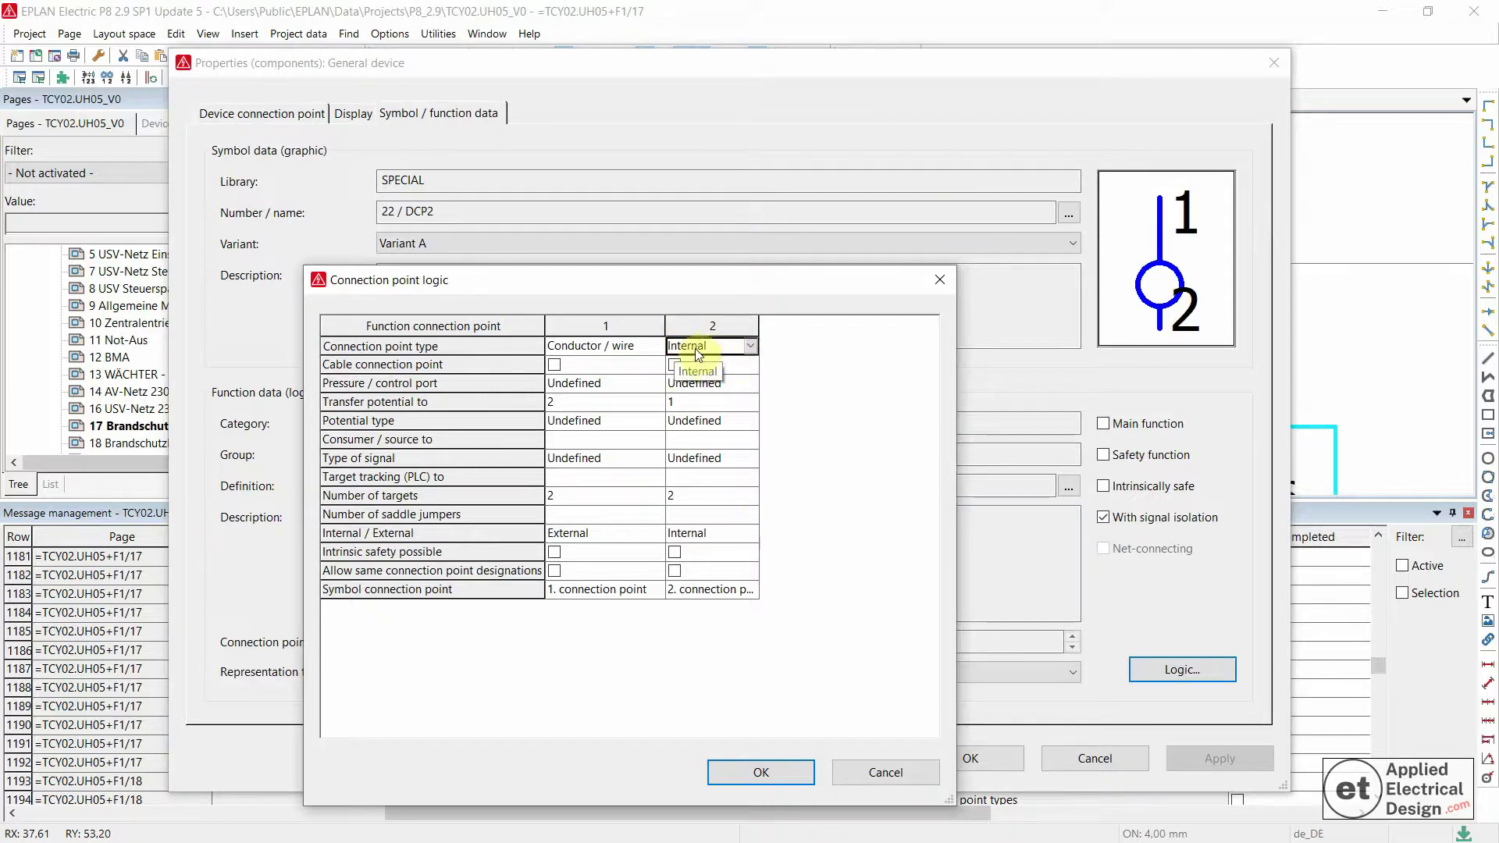
left_click(750, 348)
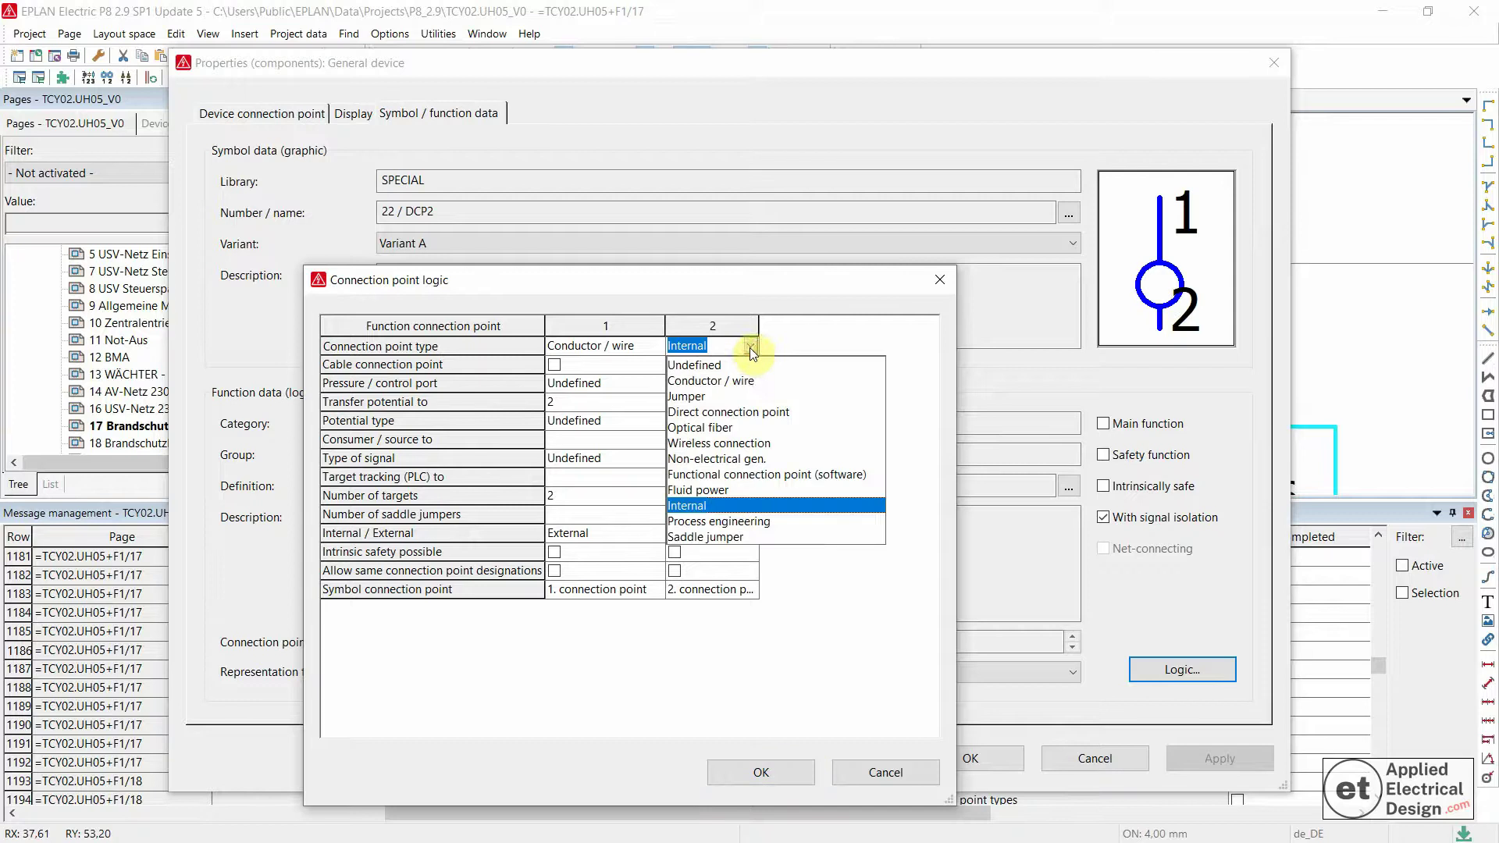
left_click(718, 381)
left_click(716, 386)
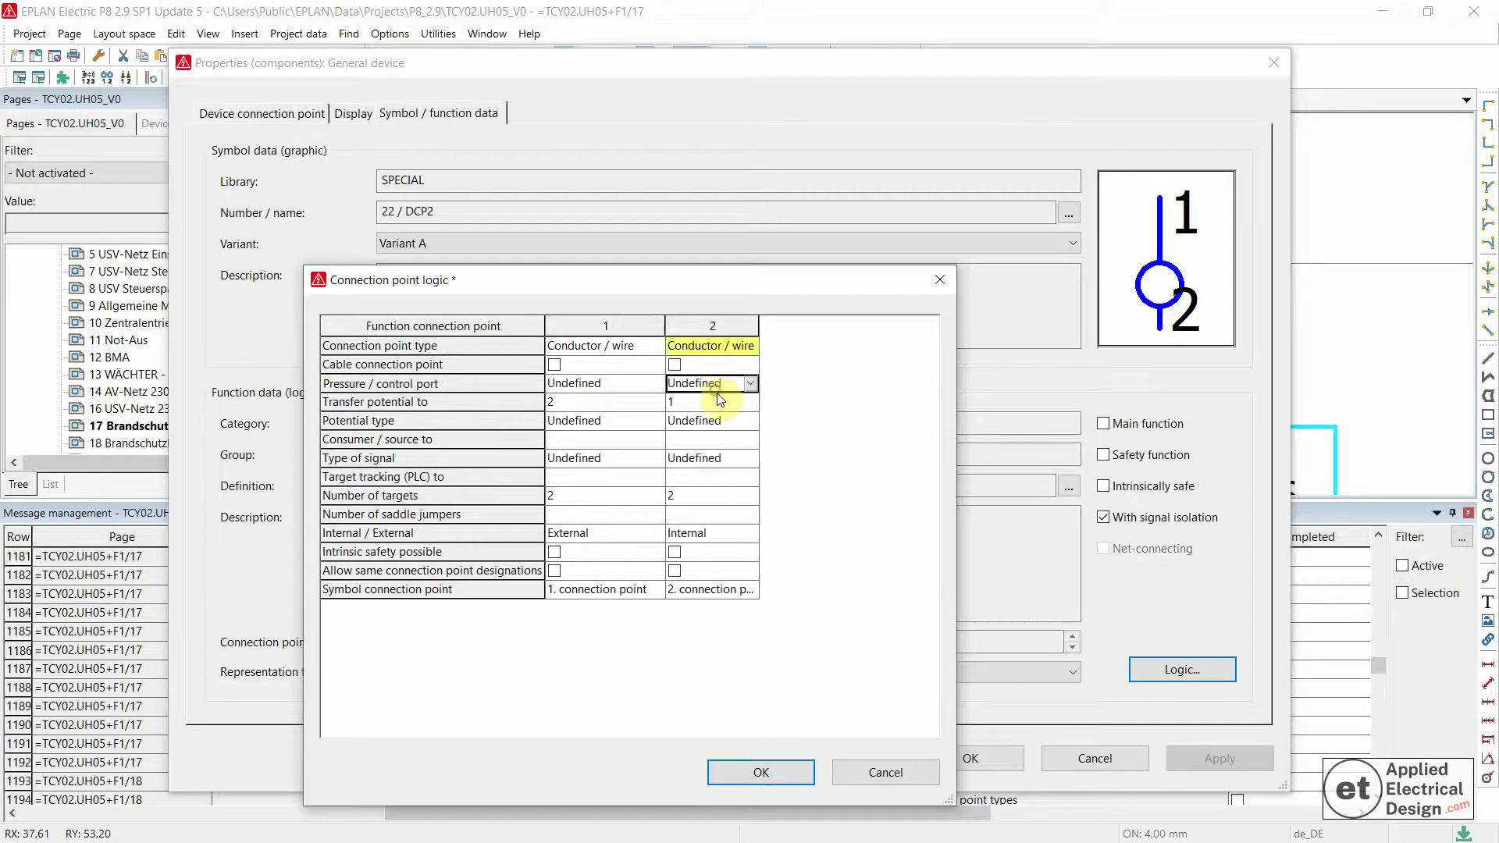
left_click(779, 776)
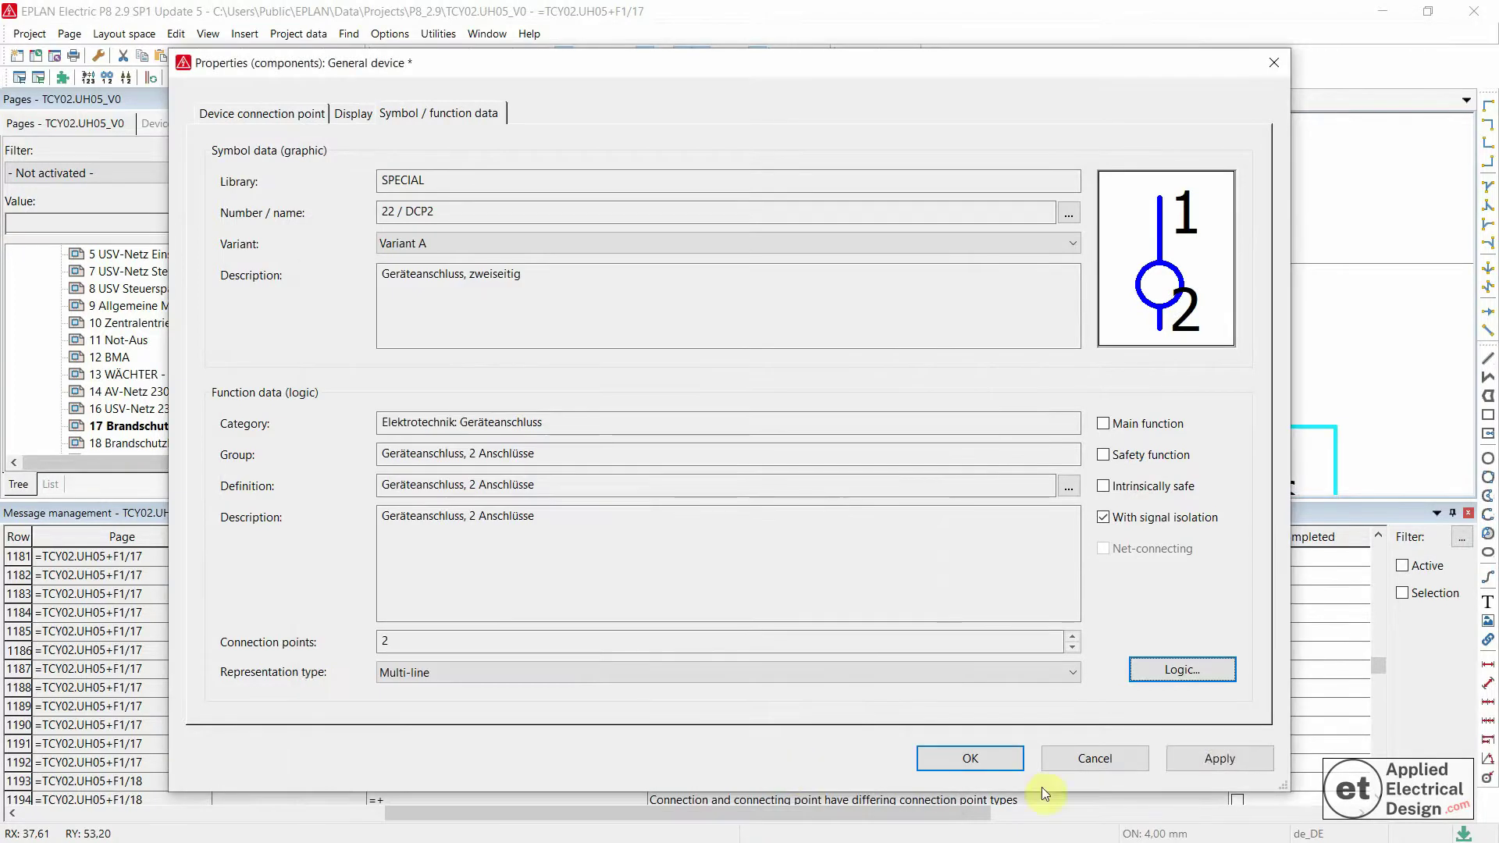
left_click(1216, 761)
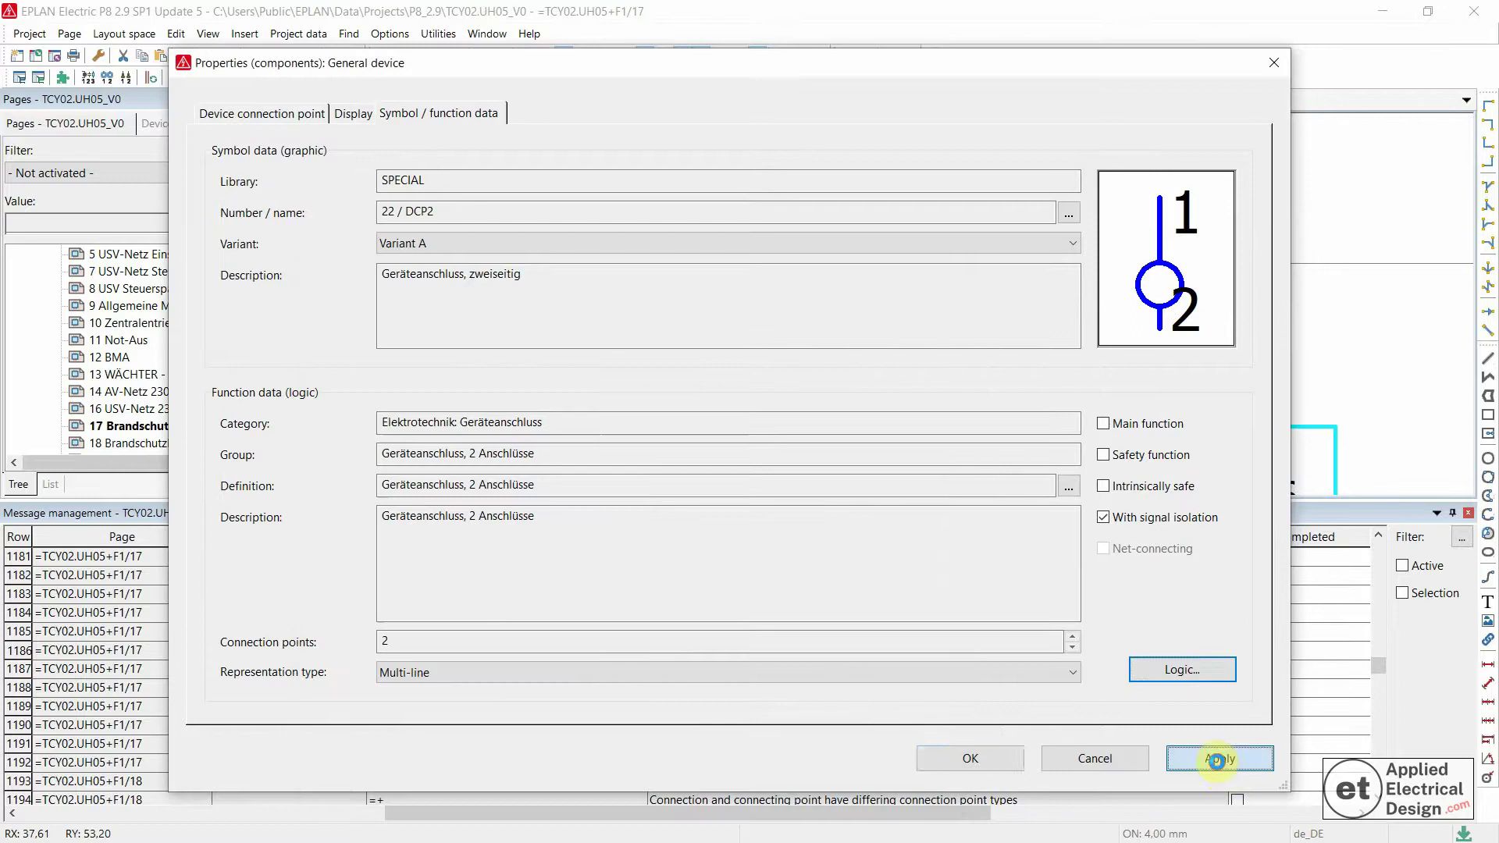
left_click(967, 758)
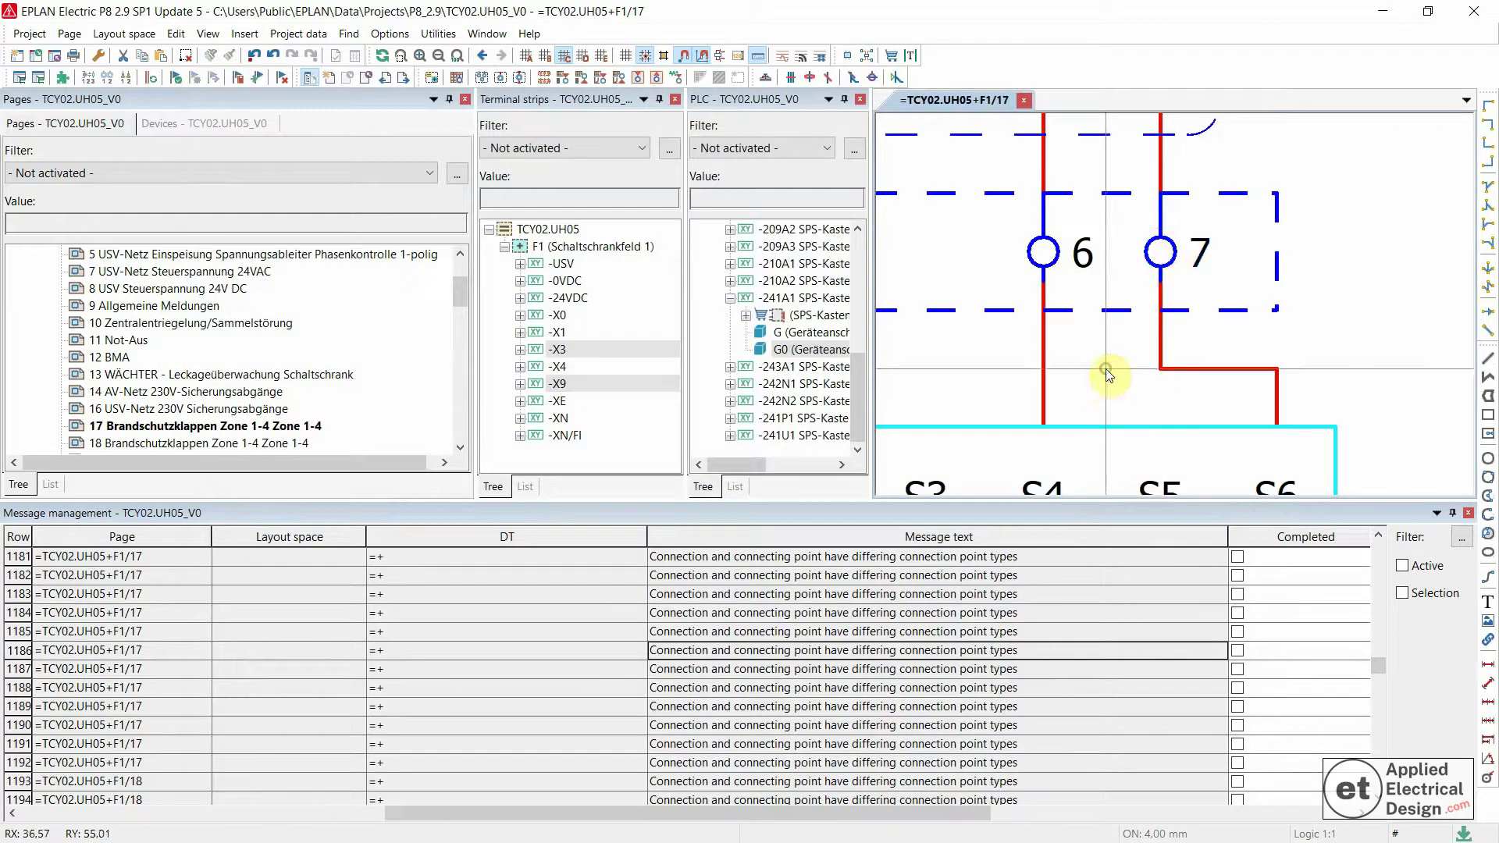
Mark message 1186 completed and run Check project to refresh the message list
left_click(1237, 653)
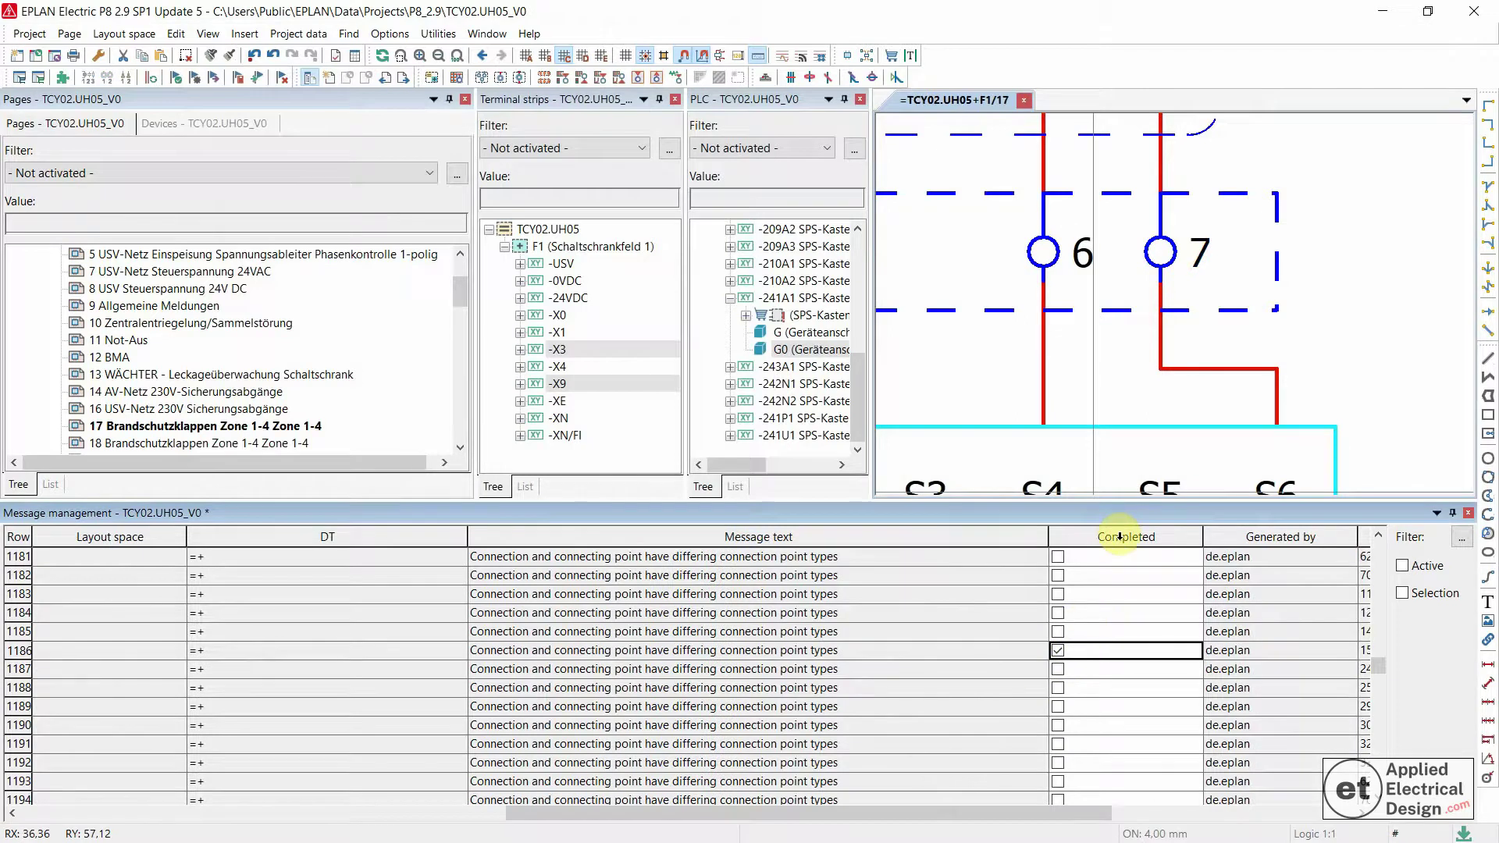
right_click(932, 670)
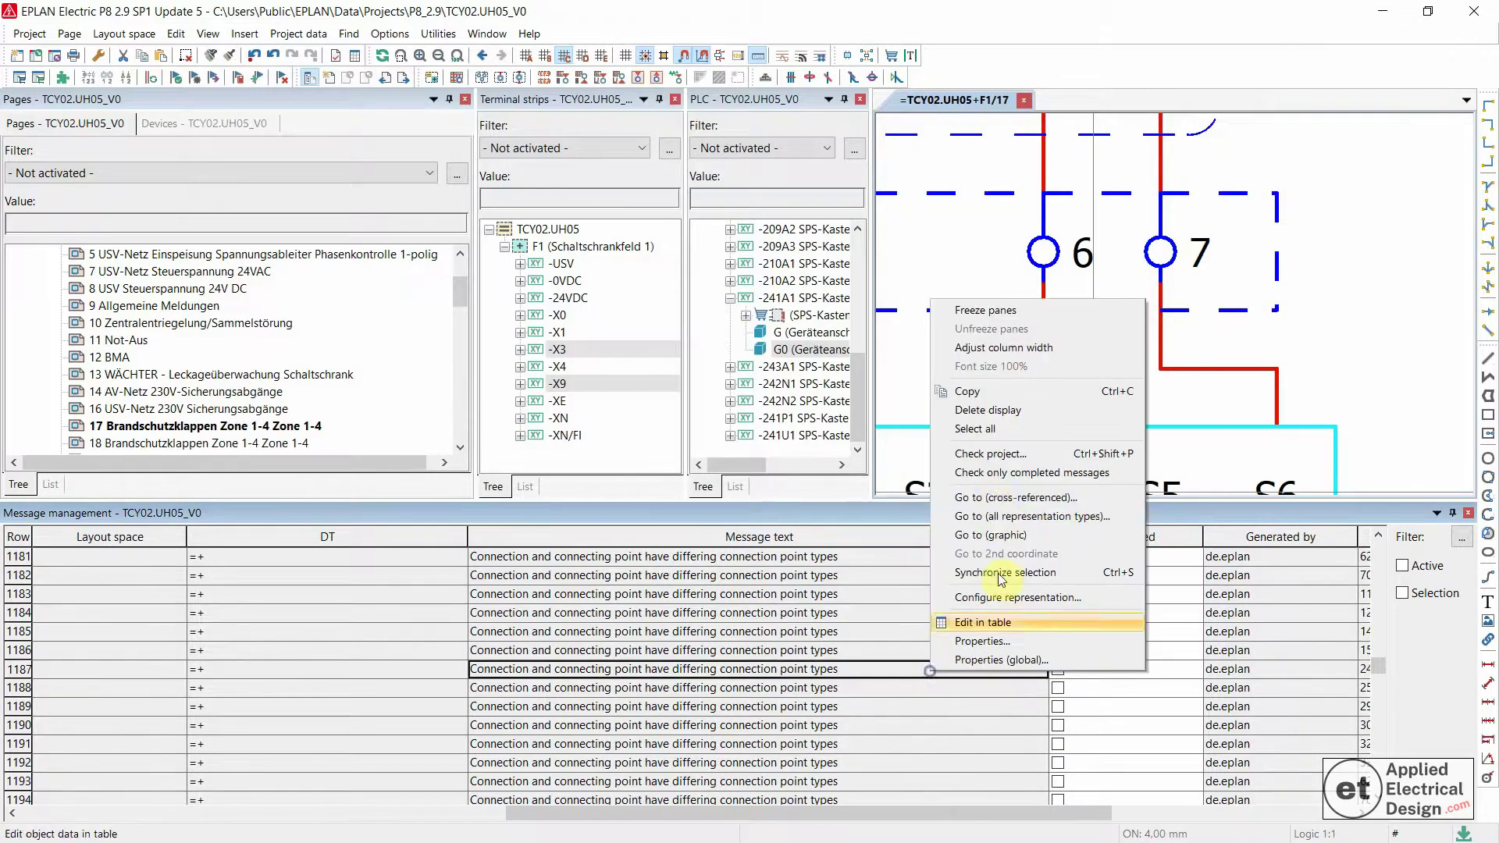
left_click(990, 459)
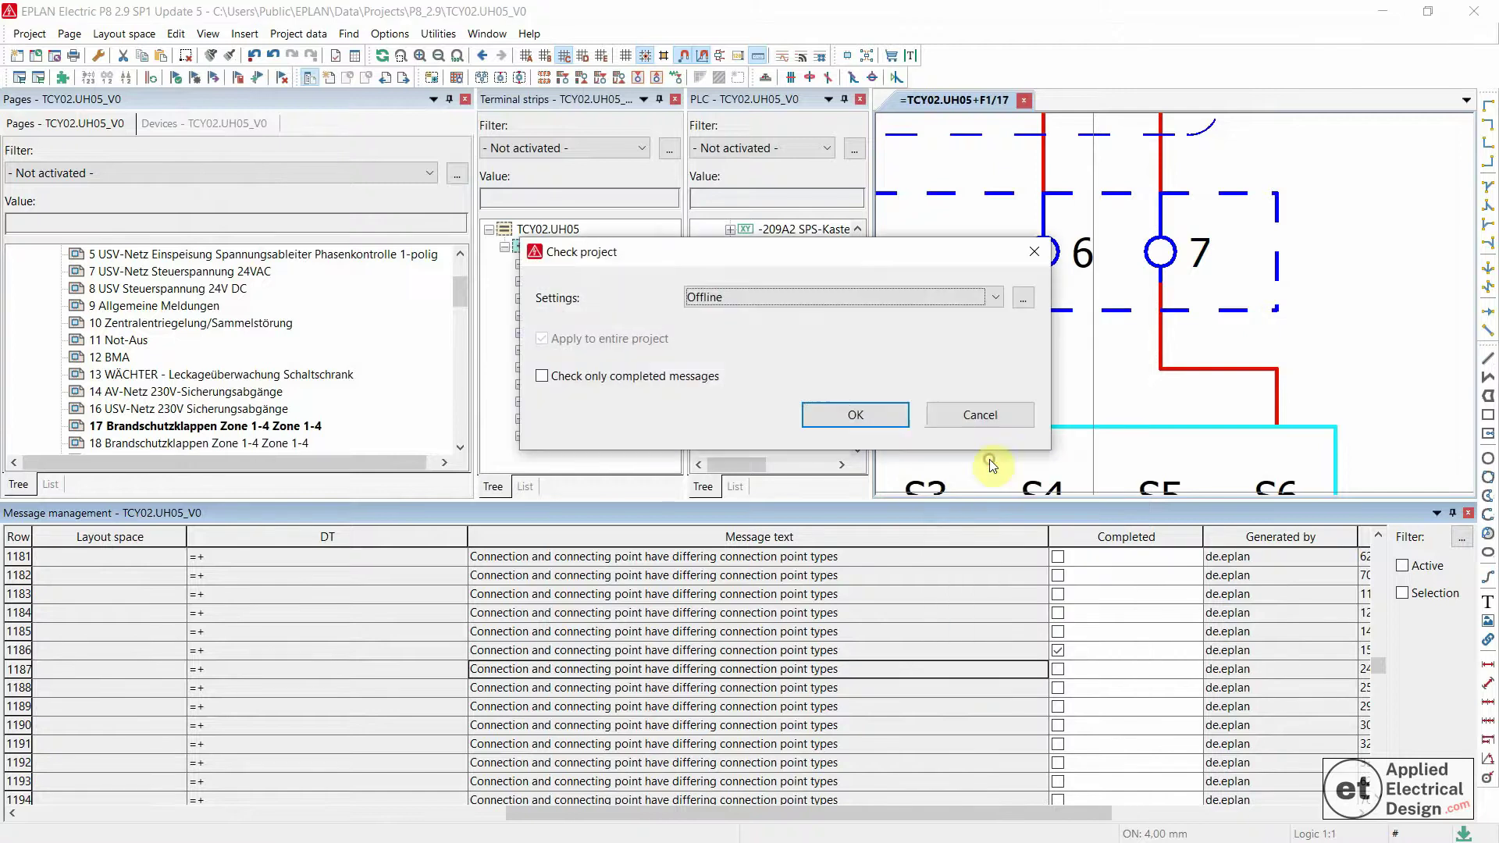
left_click(858, 416)
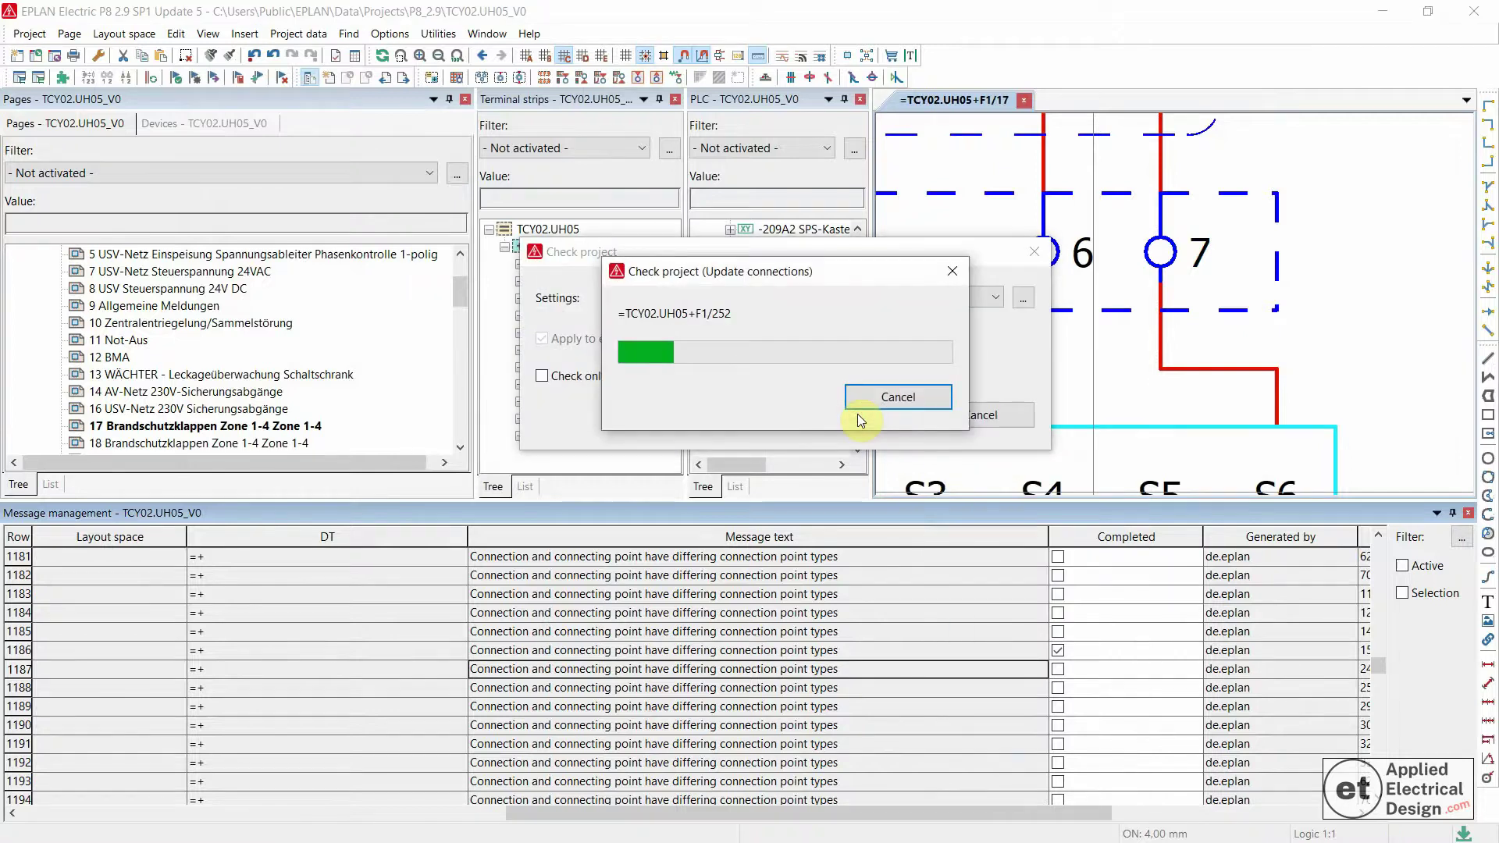
left_click(943, 615)
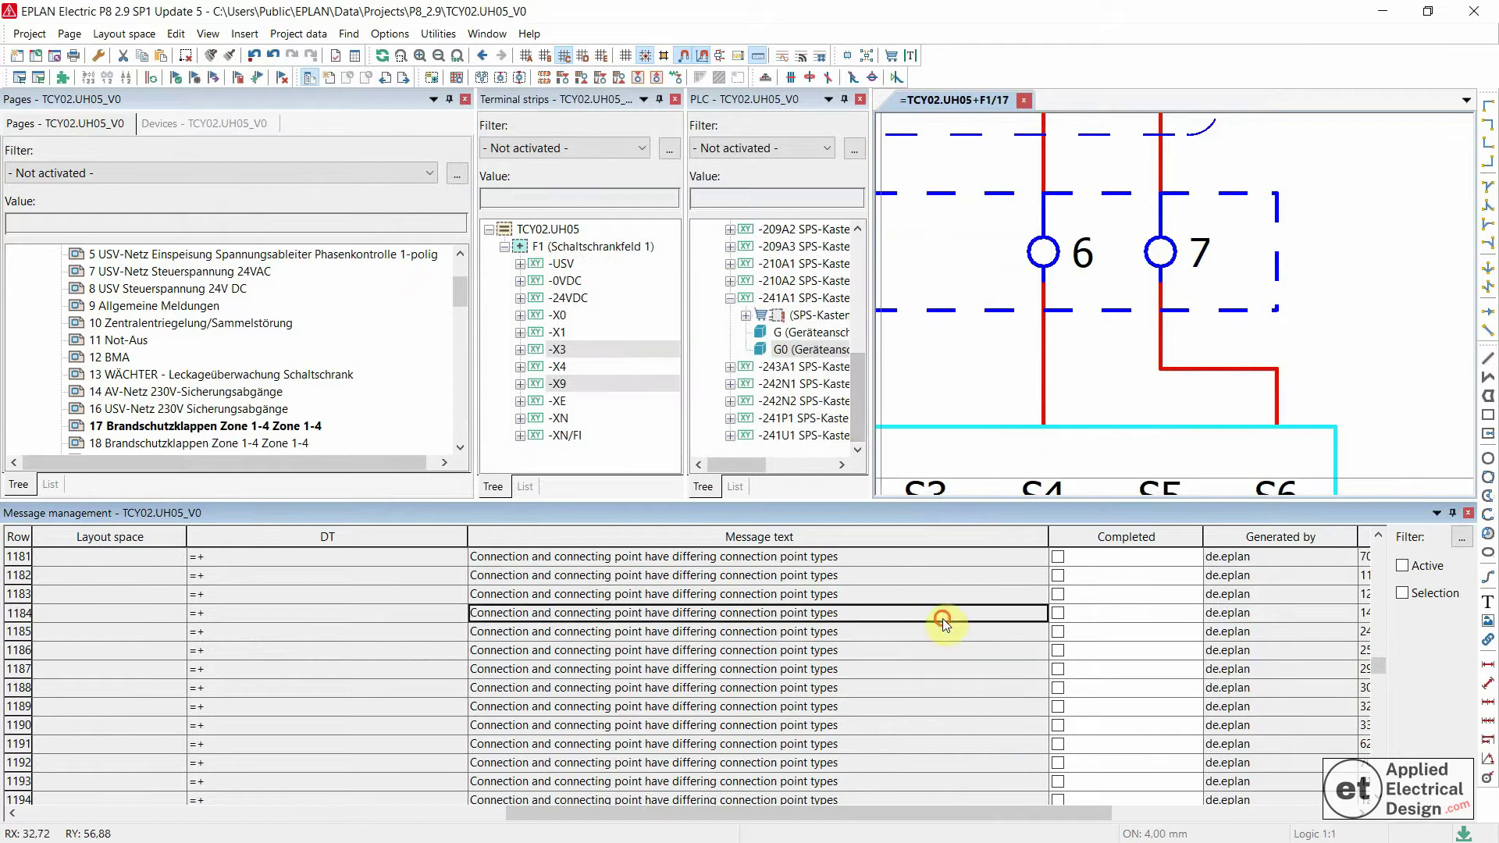
left_click_drag(1375, 665, 1380, 545)
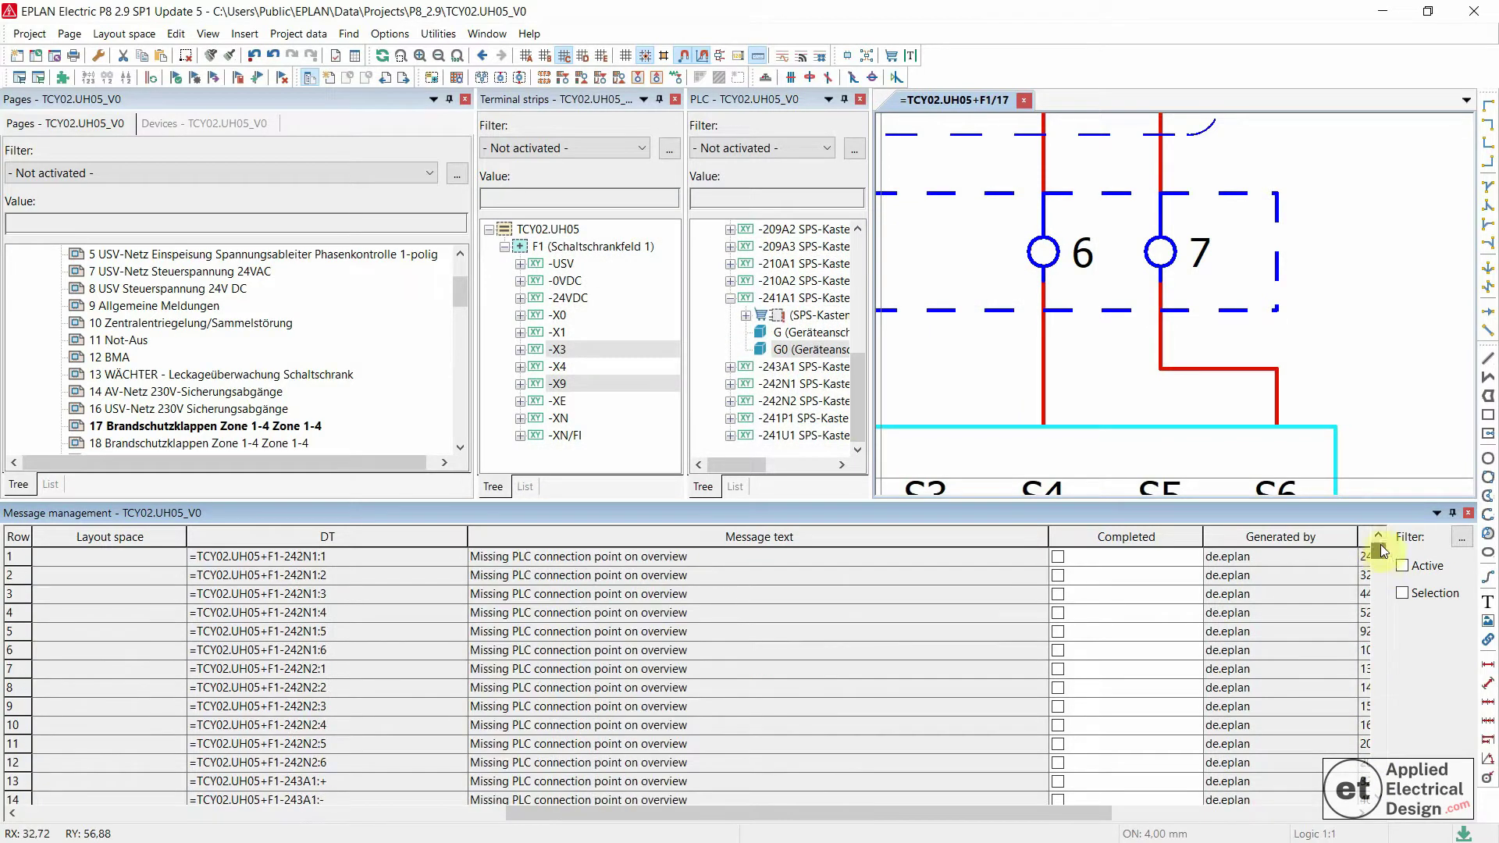